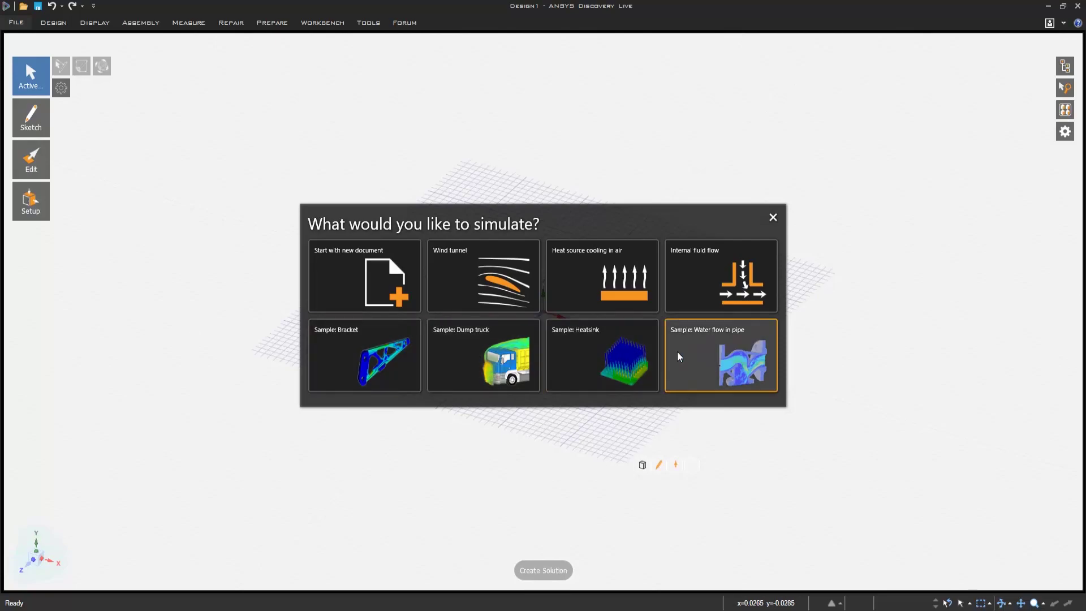
- Open the Dump truck sample and set up external Fluid Flow with a front inlet and ground plane
left_click(506, 362)
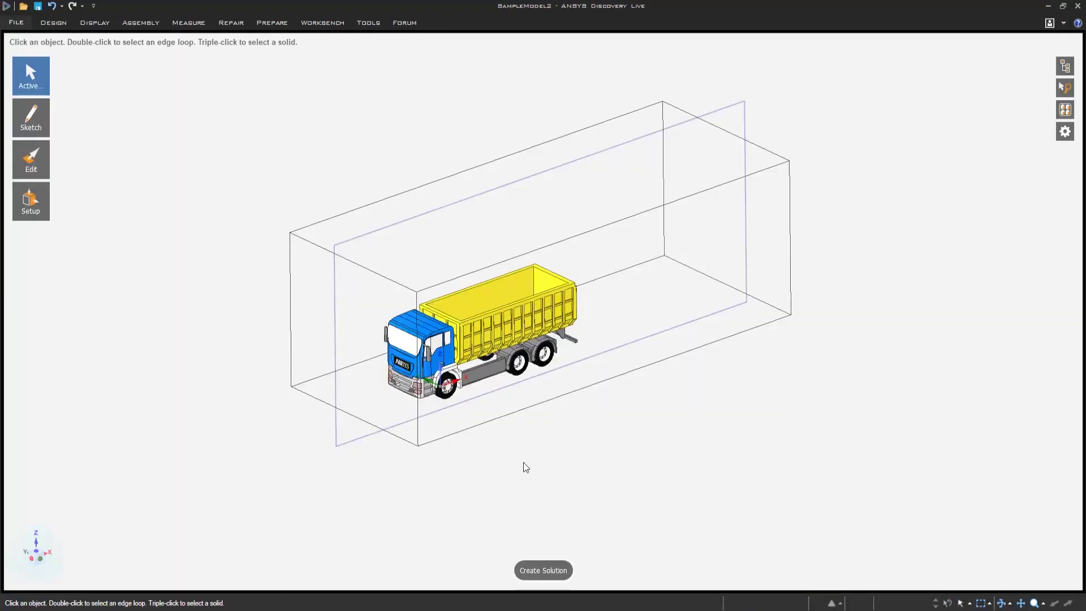
left_click(559, 573)
left_click(529, 486)
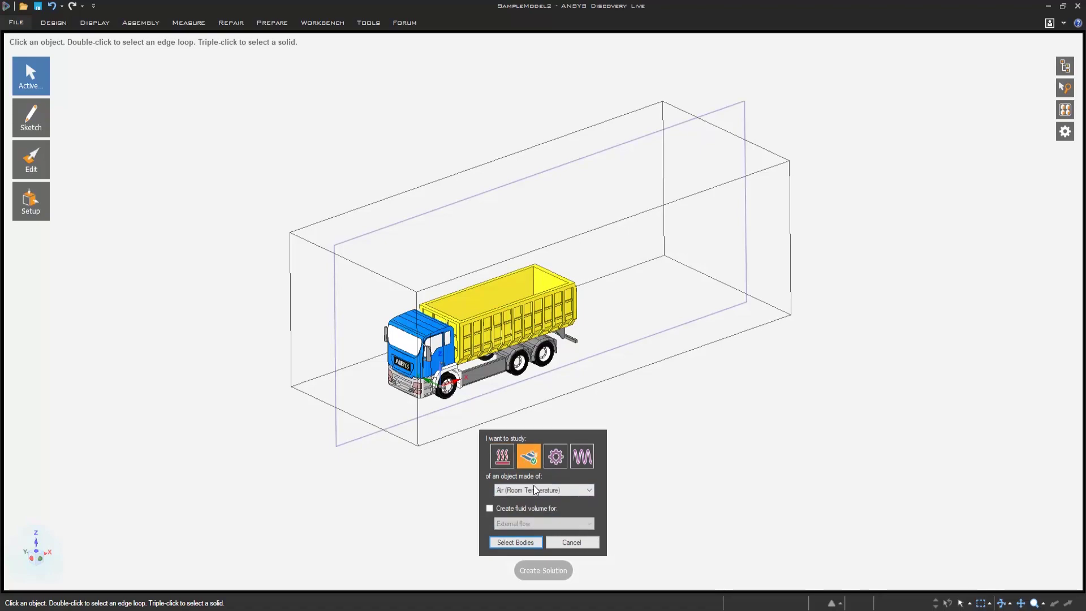
left_click(505, 509)
left_click(516, 542)
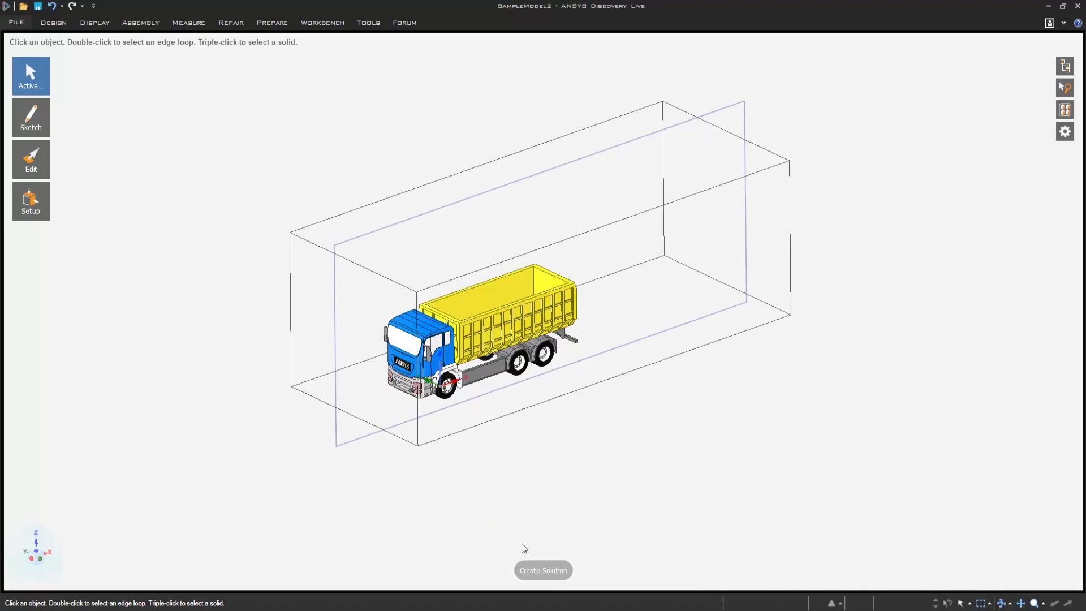
left_click(329, 391)
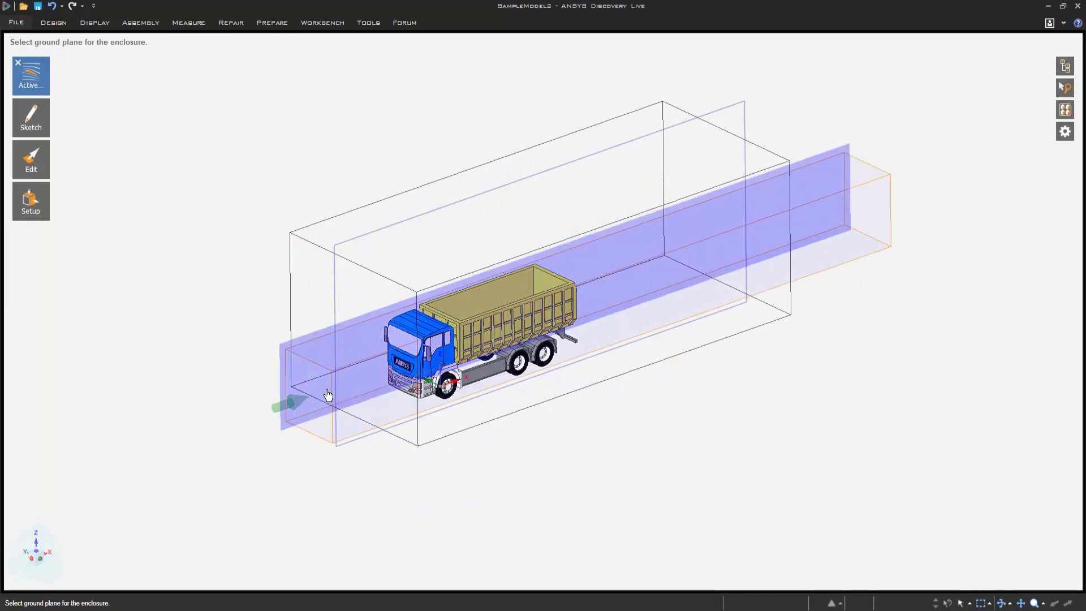
left_click(327, 421)
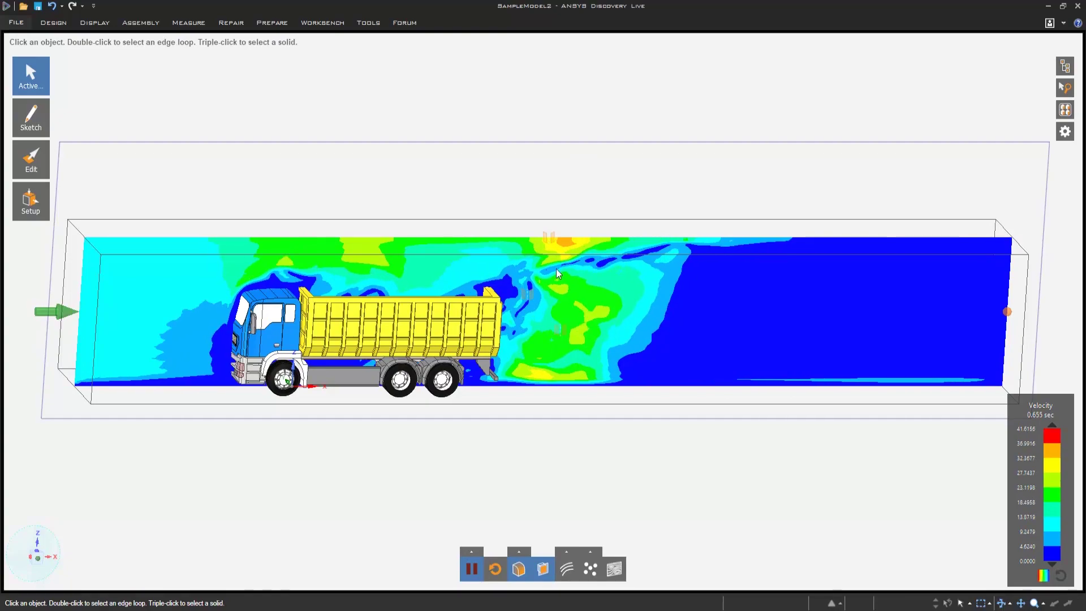
- Show the Forum tab's help and sharing options and the Chrome window previews
left_click(405, 24)
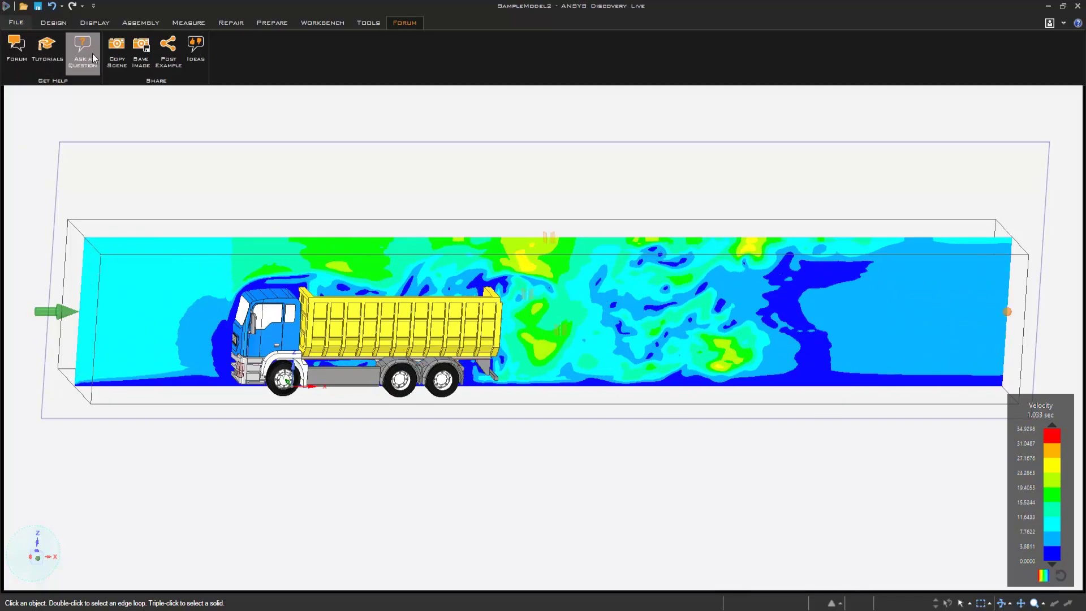
mouse_move(414, 568)
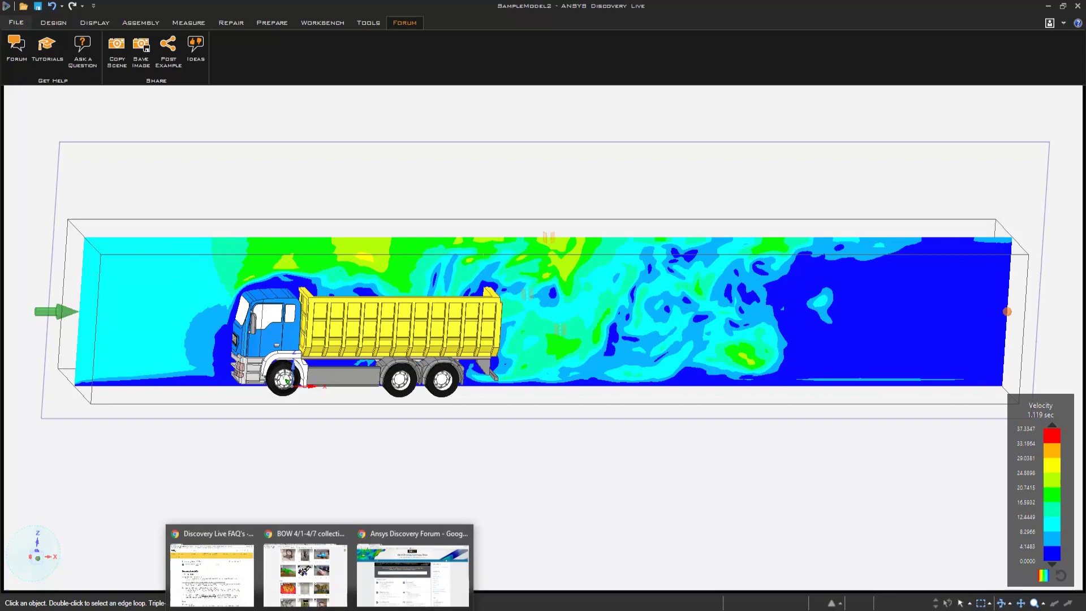
left_click(411, 571)
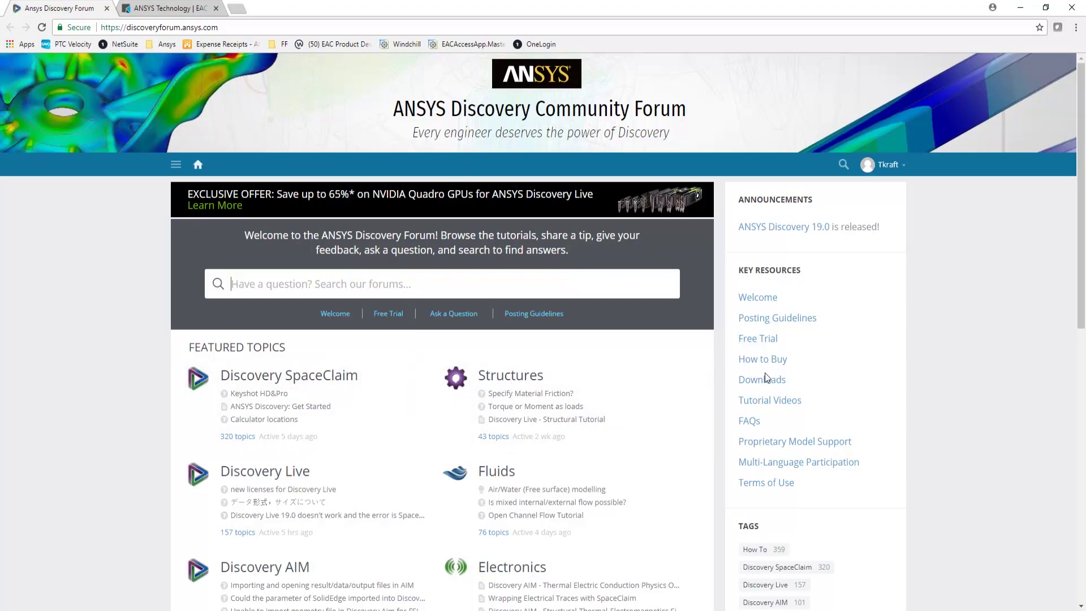
scroll(600, 402, "down", 4)
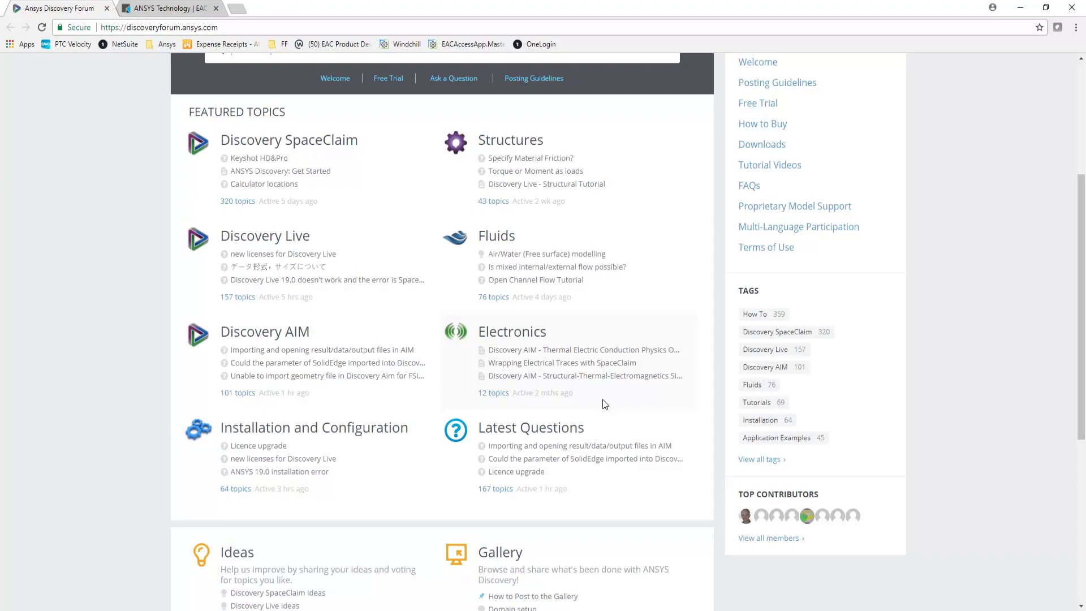
scroll(603, 404, "down", 3)
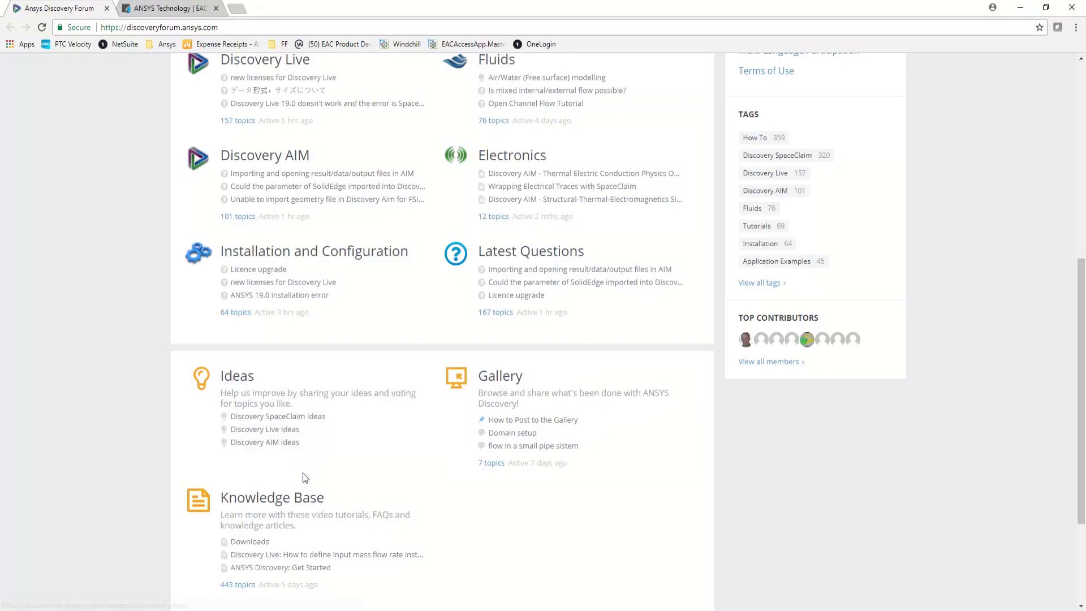
scroll(303, 474, "up", 7)
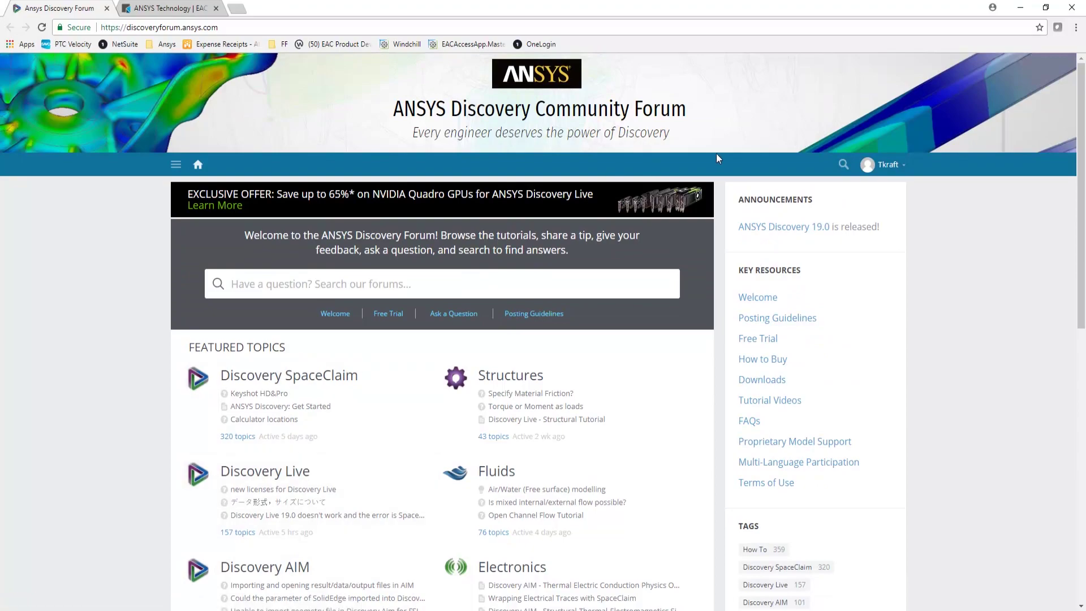
left_click(1020, 8)
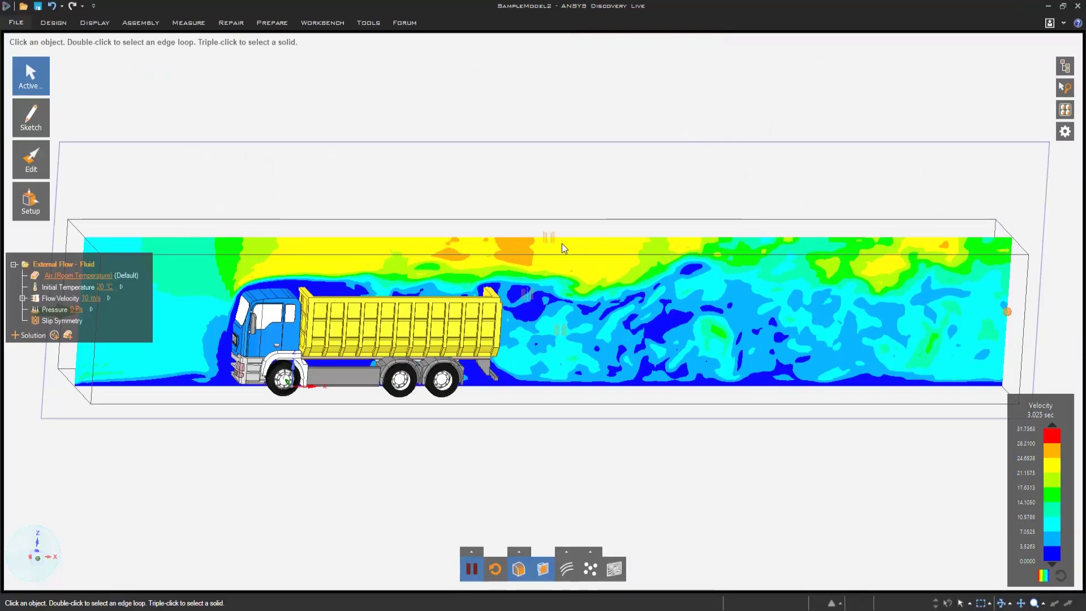
- Switch to the pipe assembly geometry and bring the green-pink flange joint into view
mouse_move(401, 599)
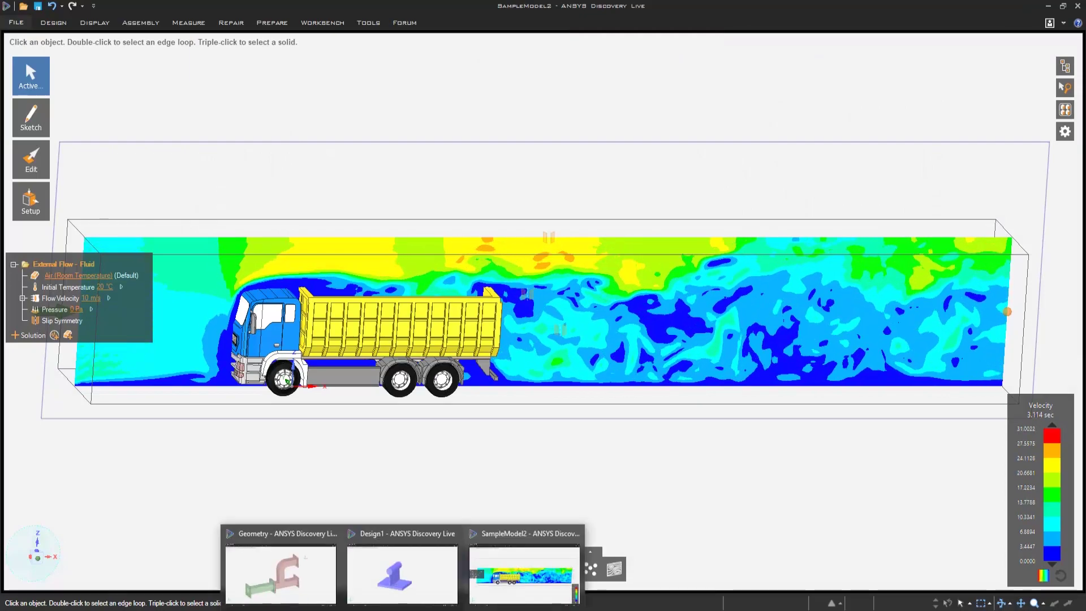
left_click(321, 560)
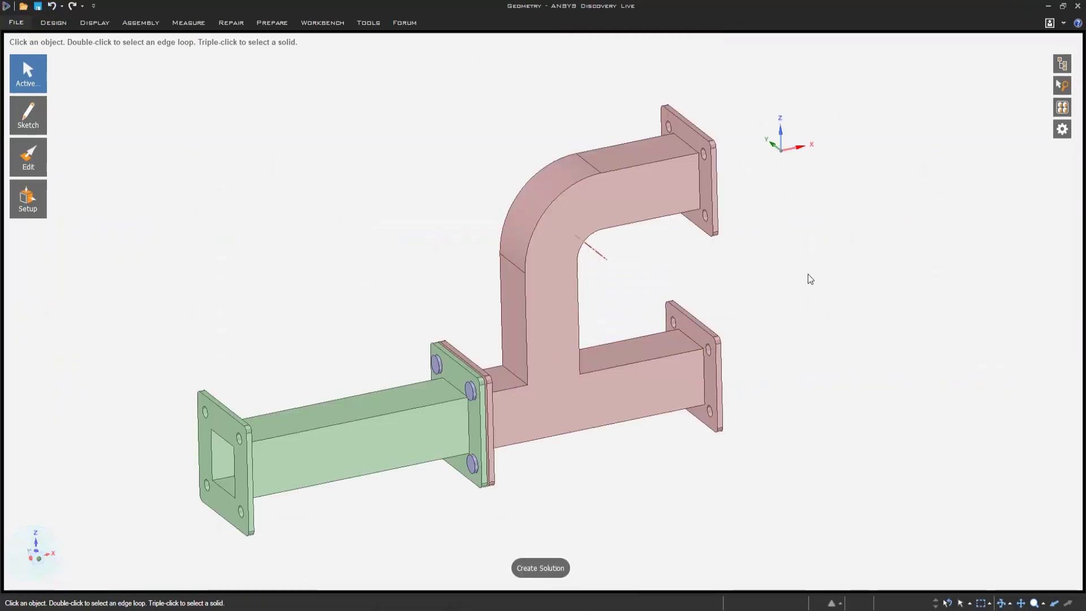
middle_click_drag(744, 269, 784, 250, "ctrl")
scroll(535, 382, "up", 3)
scroll(536, 382, "up", 2)
mouse_move(536, 376)
middle_mouse_down()
mouse_move(511, 328)
mouse_move(467, 315)
mouse_move(490, 318)
mouse_move(493, 341)
mouse_move(480, 343)
middle_mouse_up()
left_click(490, 319)
middle_click_drag(489, 388, 695, 431)
scroll(623, 291, "down", 2)
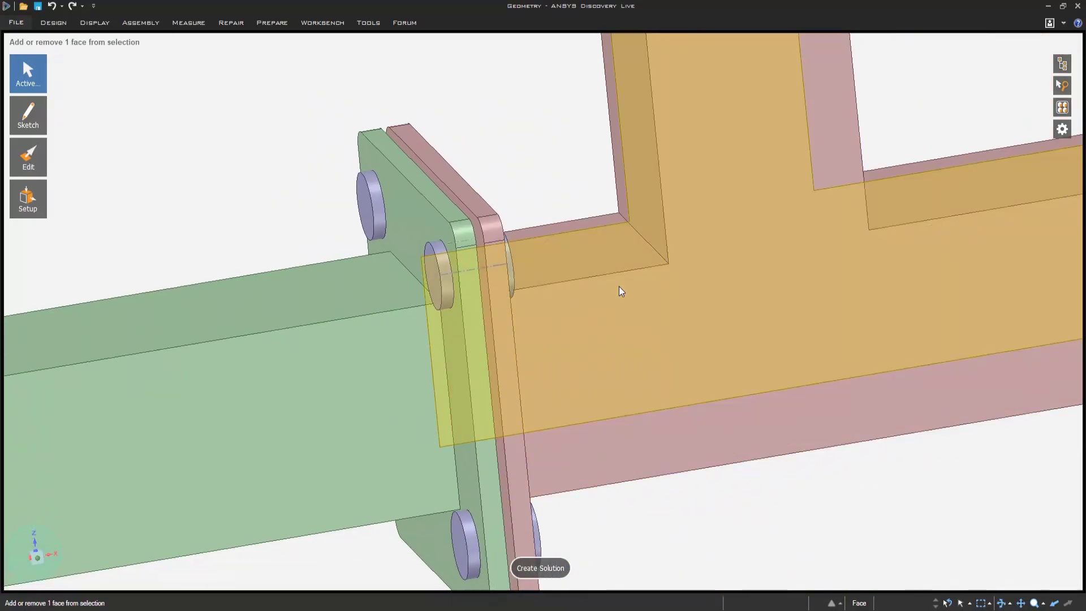
scroll(630, 304, "down", 3)
middle_click_drag(605, 249, 596, 253)
scroll(625, 271, "up", 4)
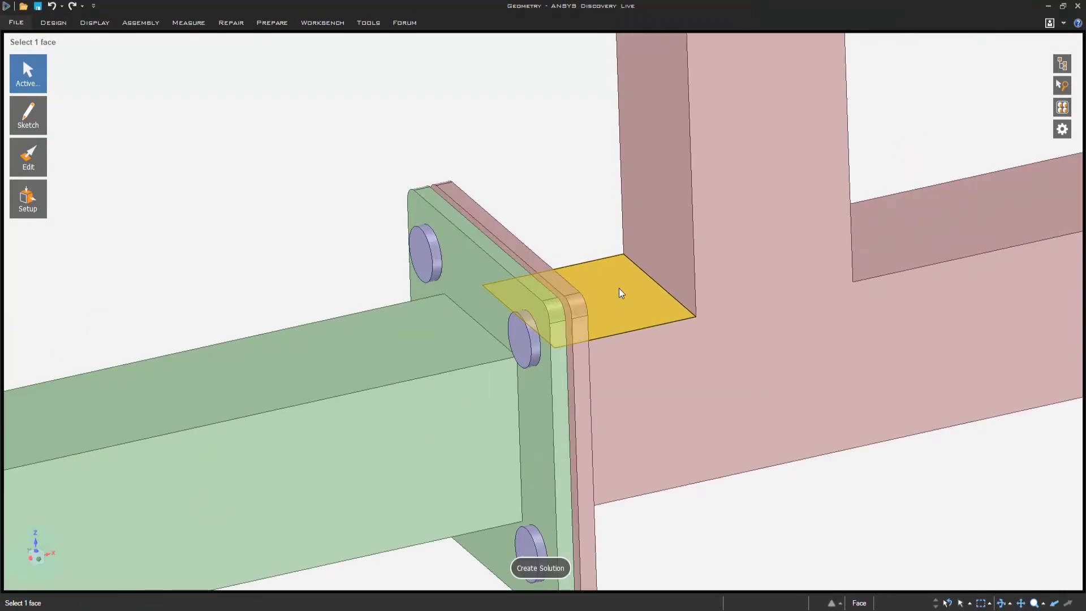
- Pull the green flange's mating face Up To the pink tee's flange
left_click(499, 290)
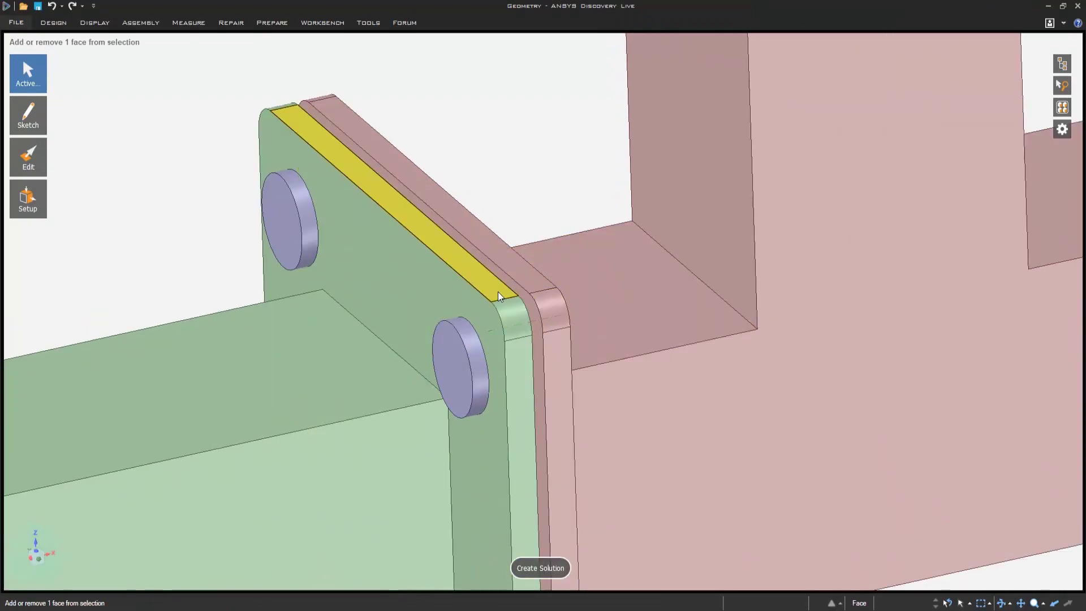
left_click(499, 295)
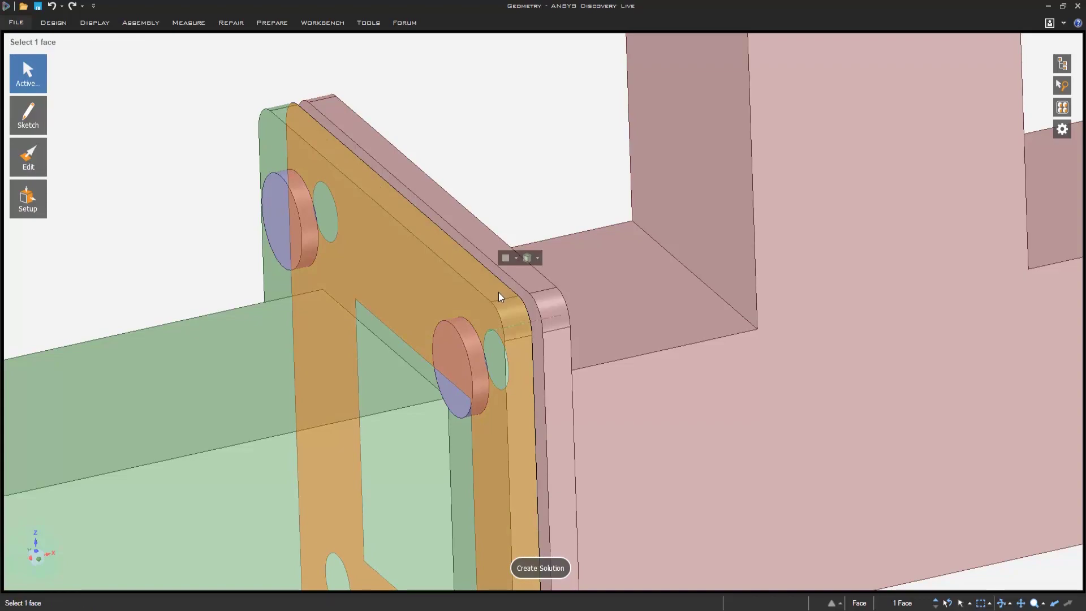
key("p")
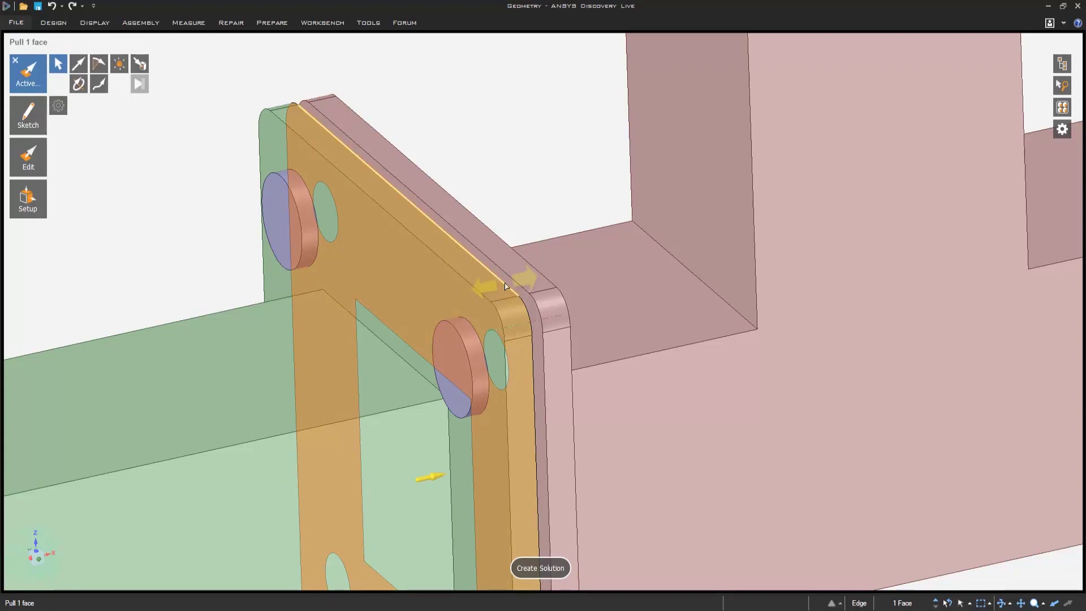
left_click(140, 65)
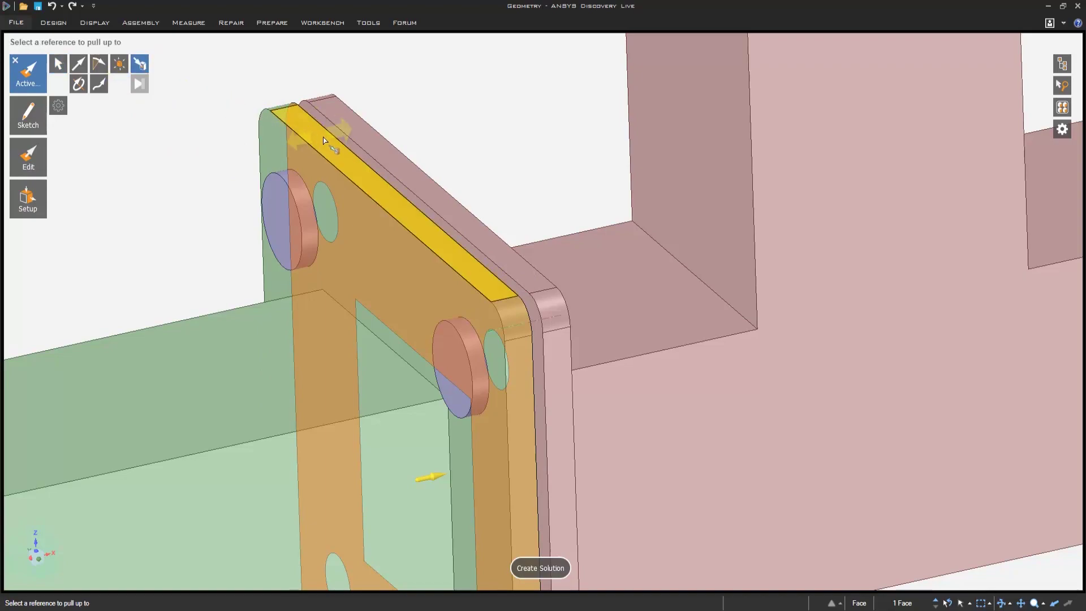
left_click(345, 144)
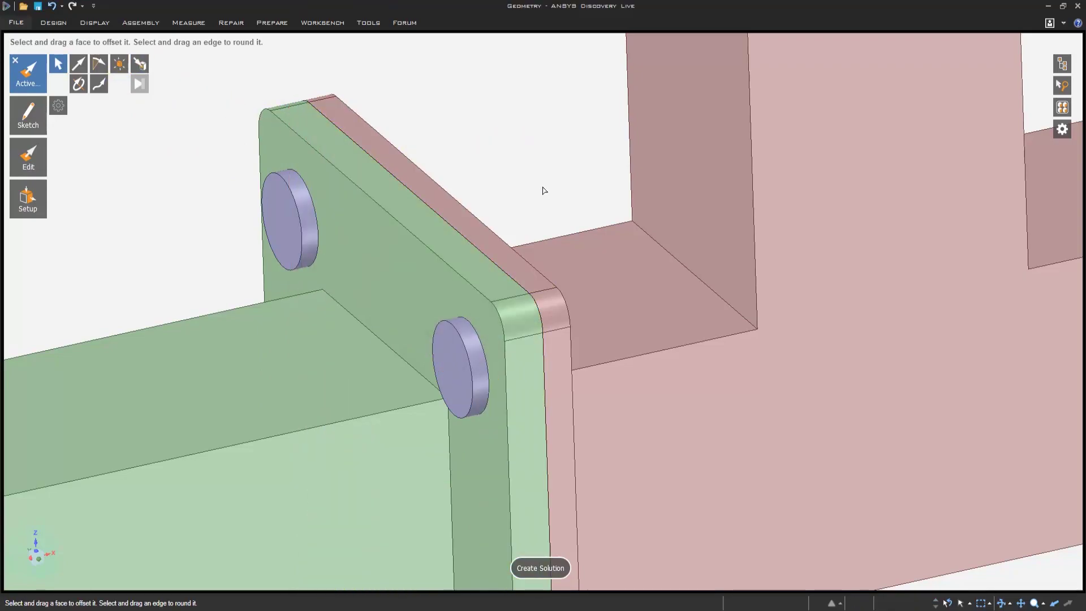
scroll(543, 189, "down", 5)
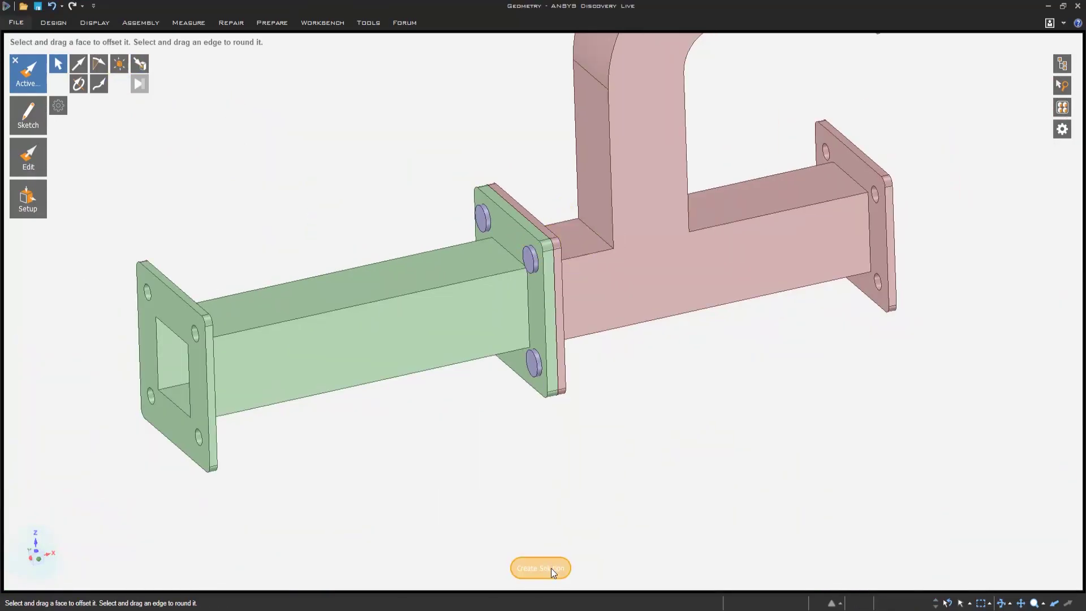
- Create a Fluid Flow solution with an Internal flow fluid volume
left_click(552, 569)
left_click(535, 487)
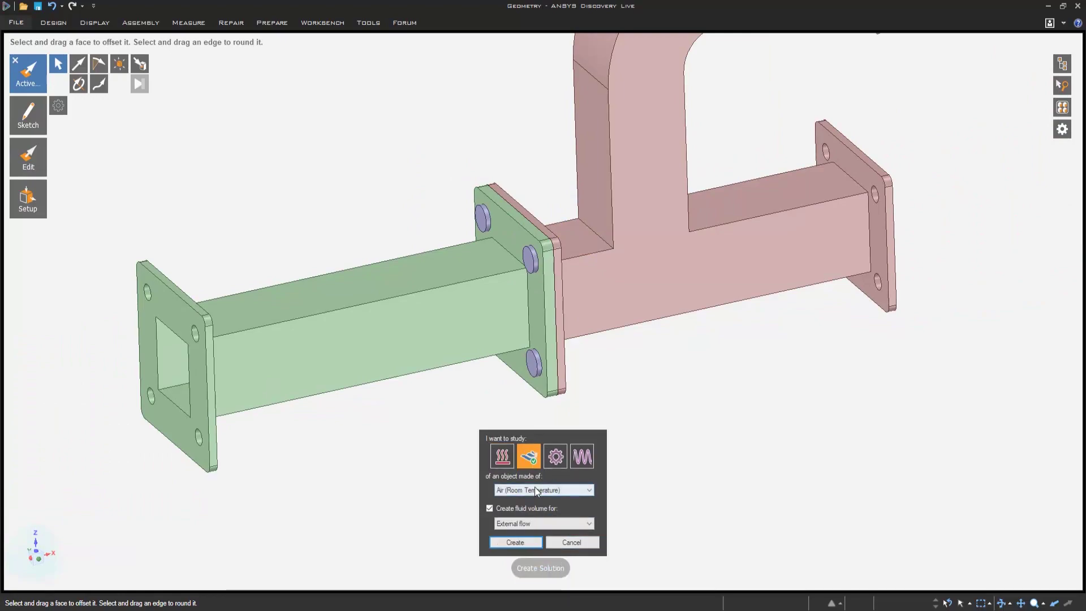
left_click(515, 524)
left_click(514, 541)
left_click(514, 541)
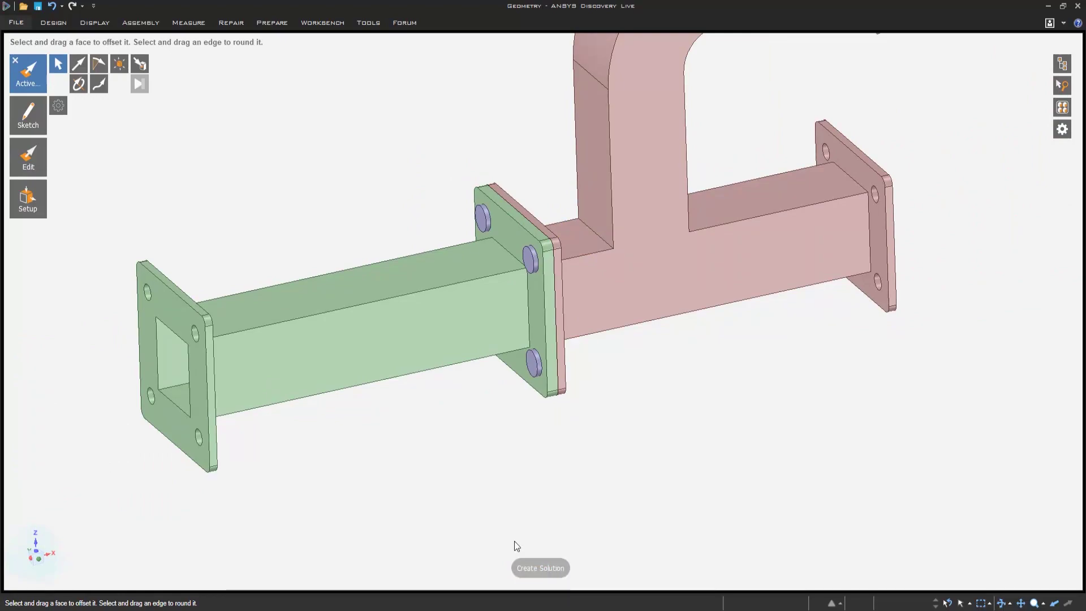
- Mark the green duct's open end as inlet and the upper and lower tee ends as outlets
left_click(192, 374)
left_click(191, 374)
middle_click_drag(316, 368, 691, 290)
left_click(757, 146)
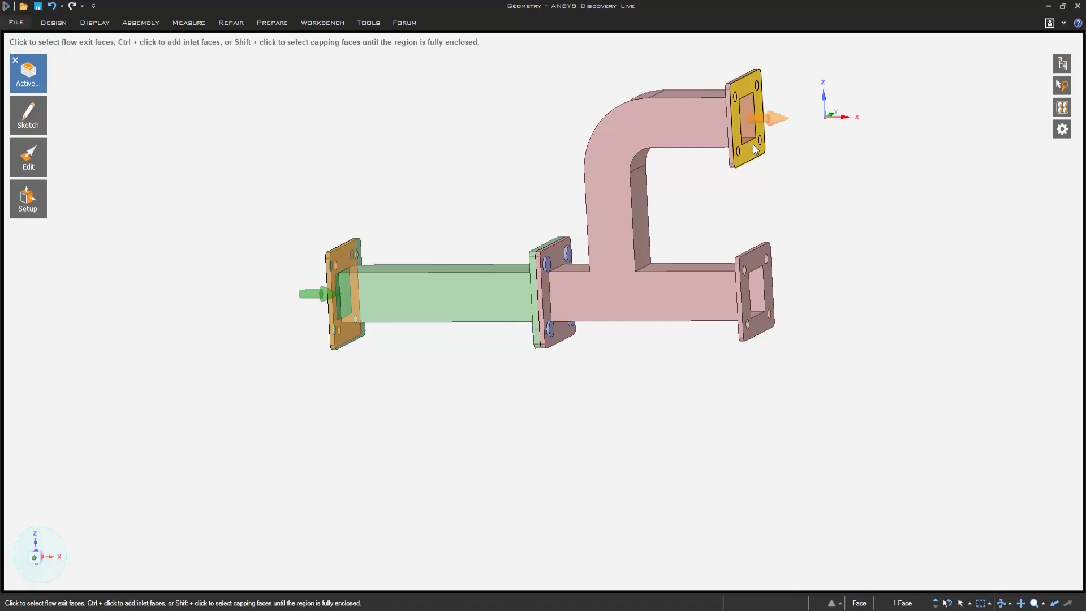
left_click(753, 144)
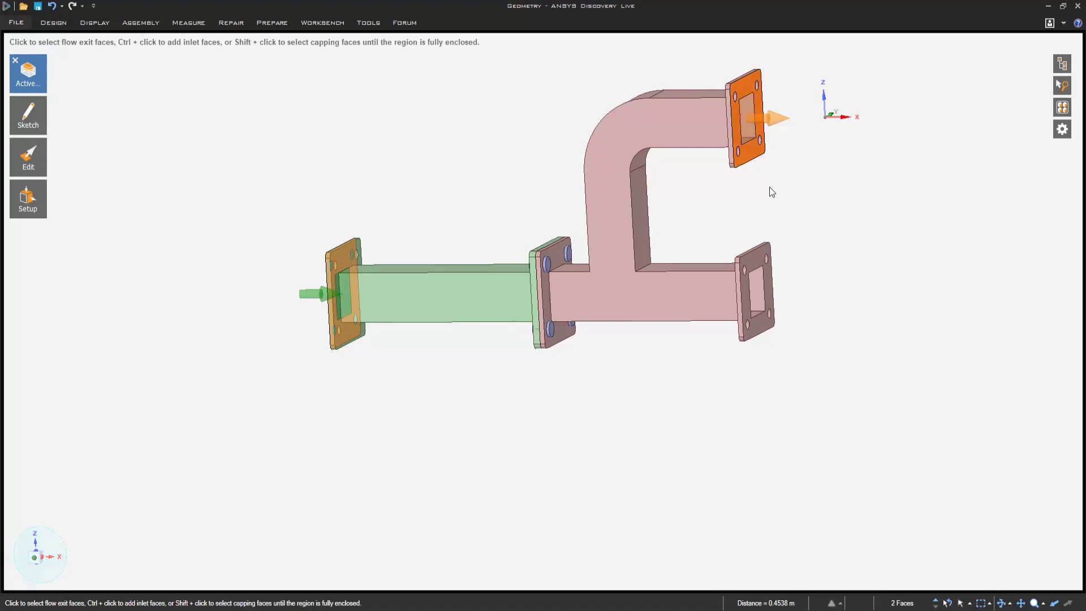
left_click(756, 262)
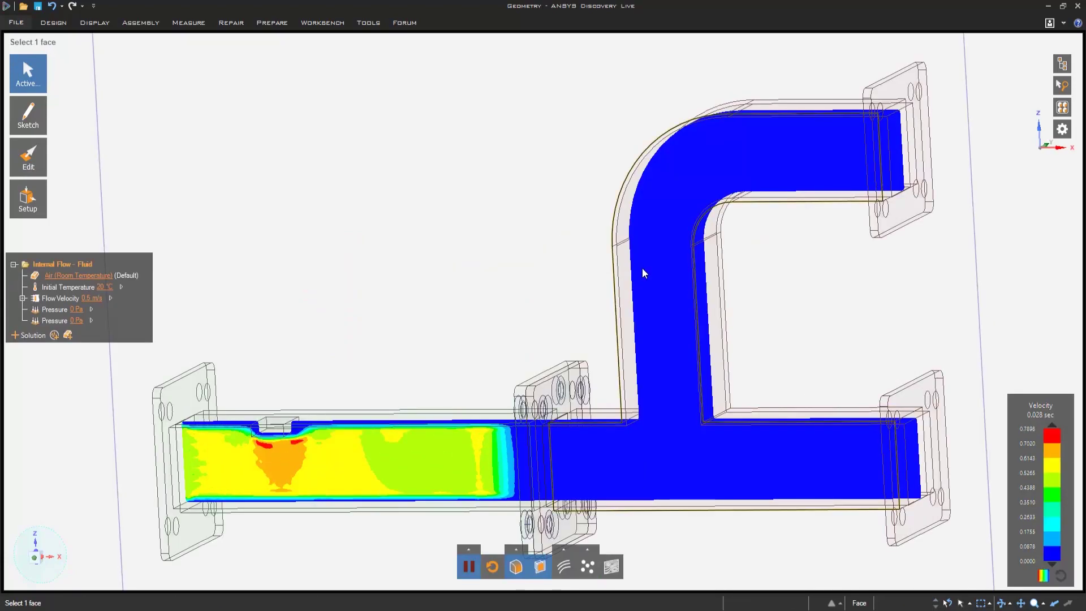
- Apply a 100 °C temperature condition to the small box body on the duct
middle_click_drag(654, 275, 800, 300)
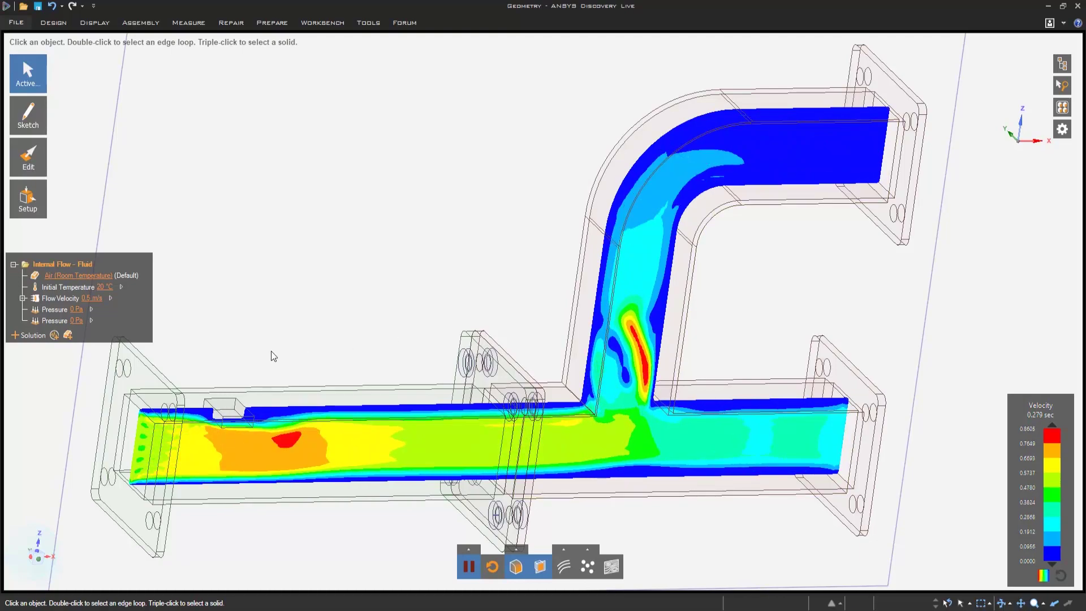
left_click_drag(194, 363, 269, 440)
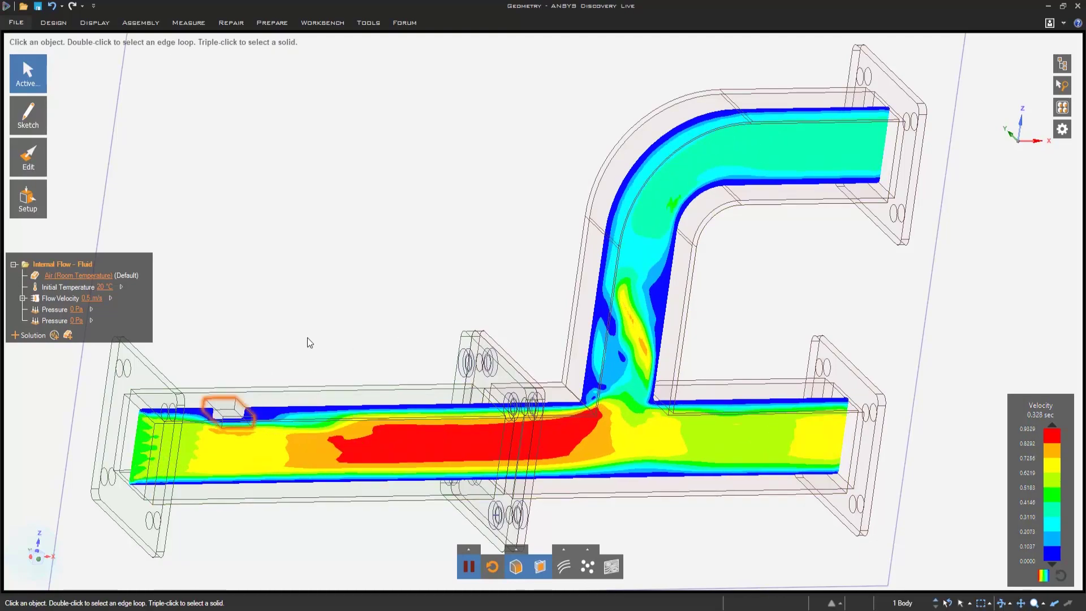
right_click(294, 319)
left_click(313, 290)
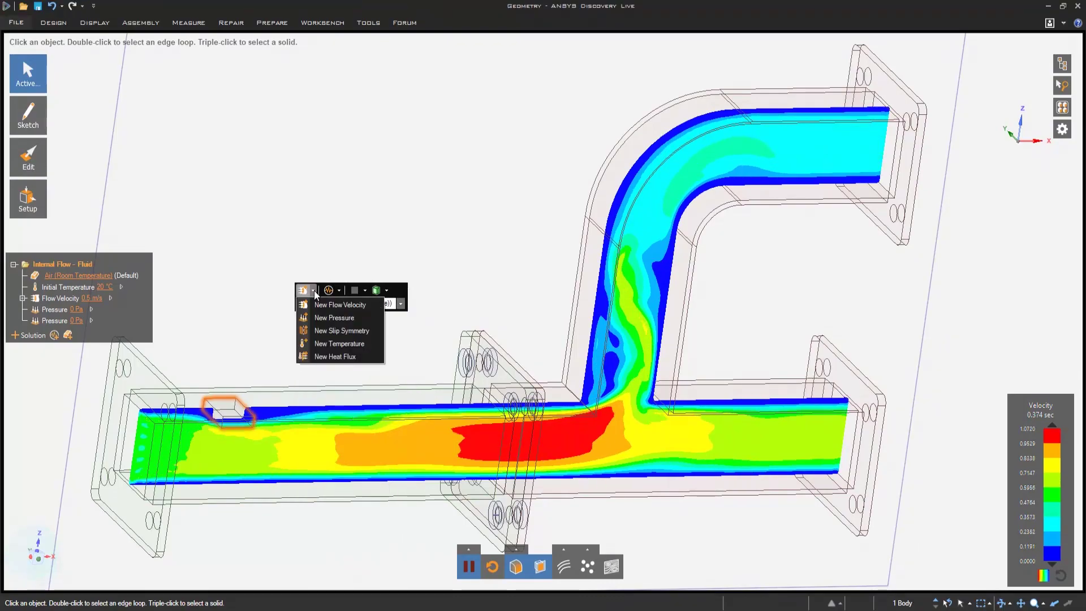
left_click(340, 343)
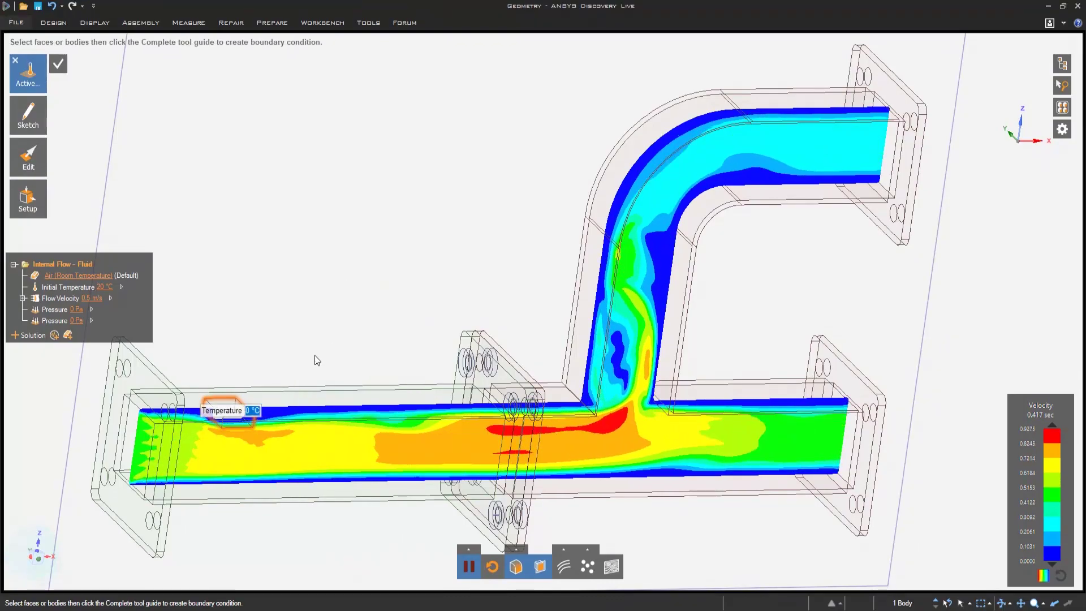
type("100")
key("Return")
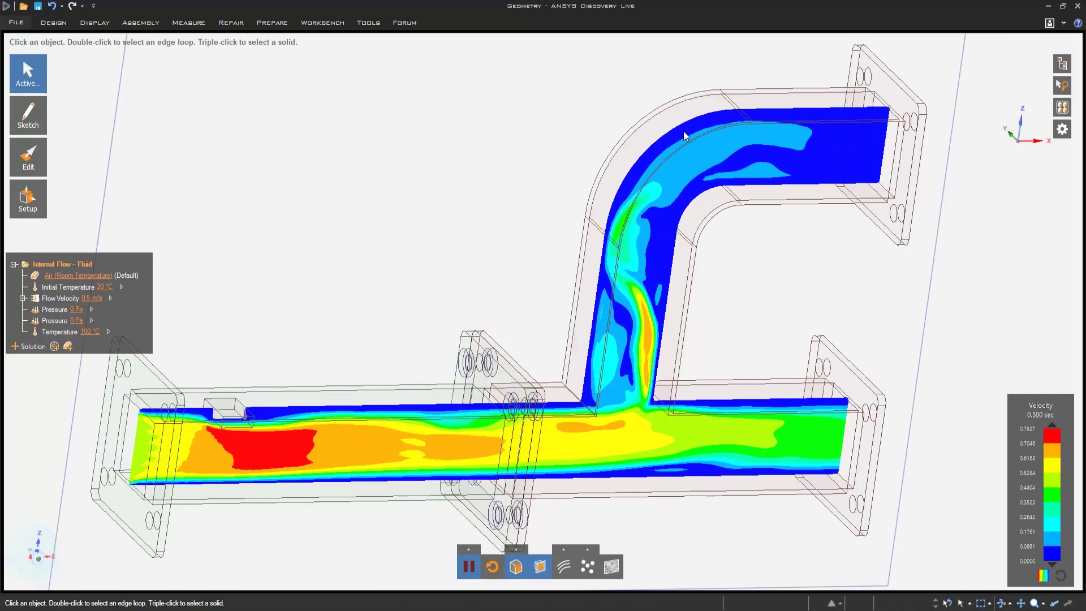
- Make the Volume body visible in the structure tree
left_click(659, 170)
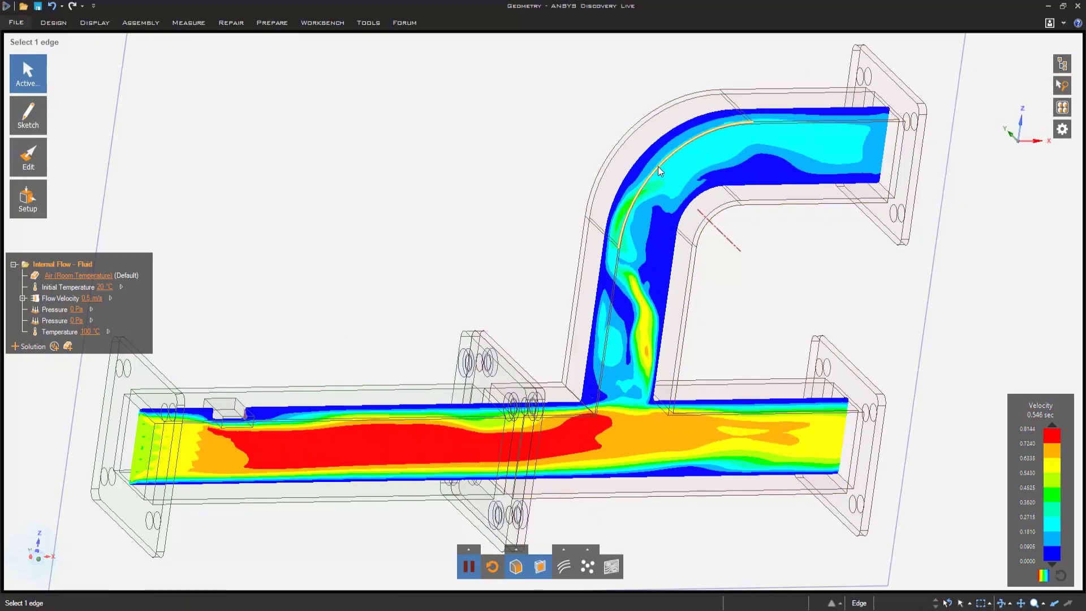
key("Escape")
left_click(1061, 65)
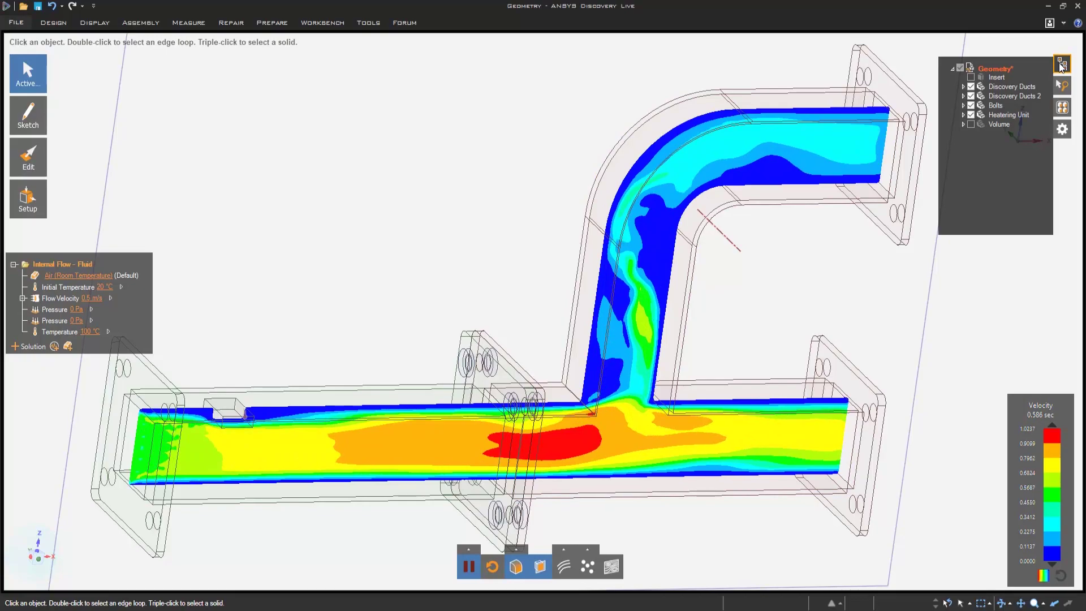
left_click(972, 124)
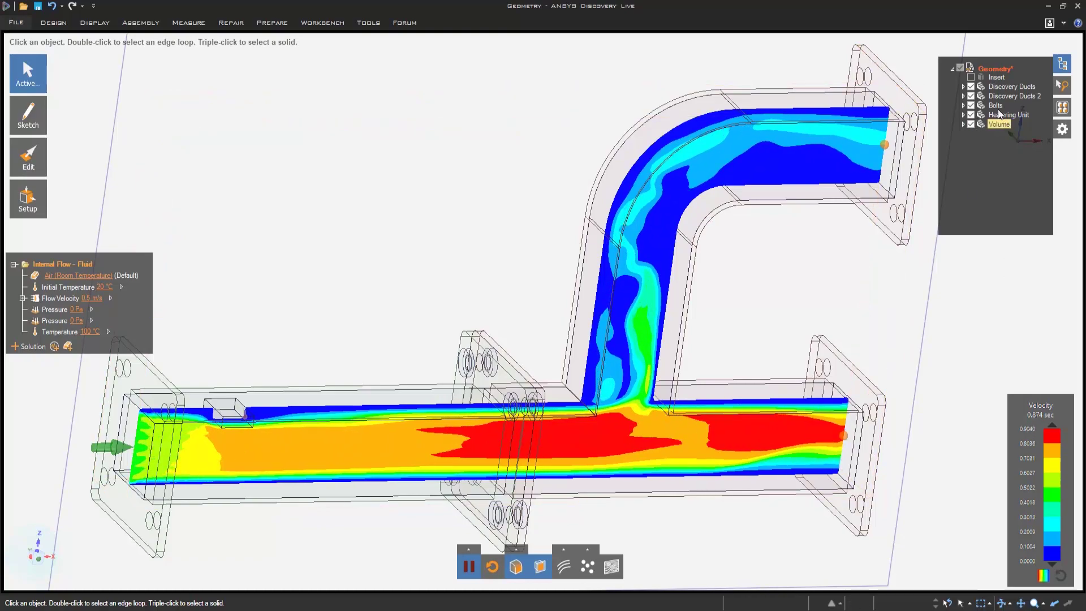
scroll(813, 241, "down", 5)
middle_click_drag(812, 241, 640, 260)
scroll(687, 249, "up", 3)
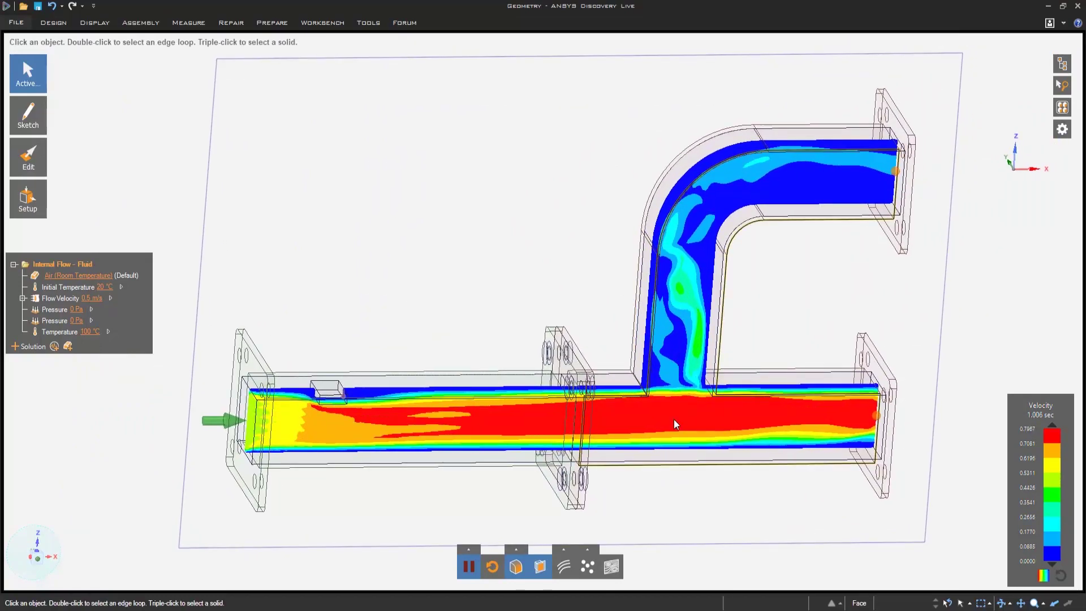
- Enter 2 m/s as the Flow Velocity value in the physics tree
left_click(92, 298)
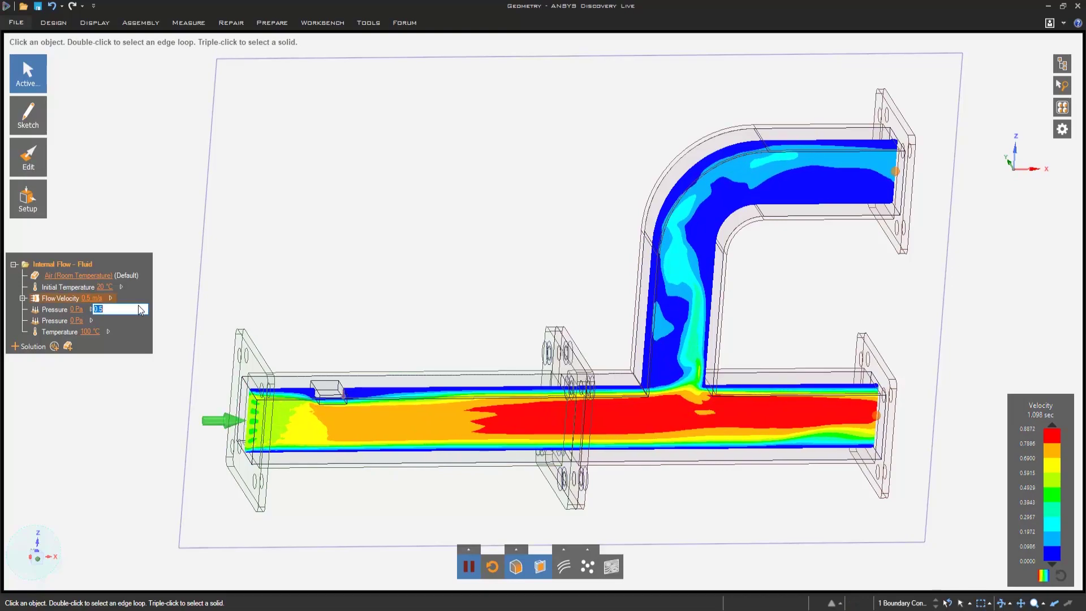
type("2")
key("Return")
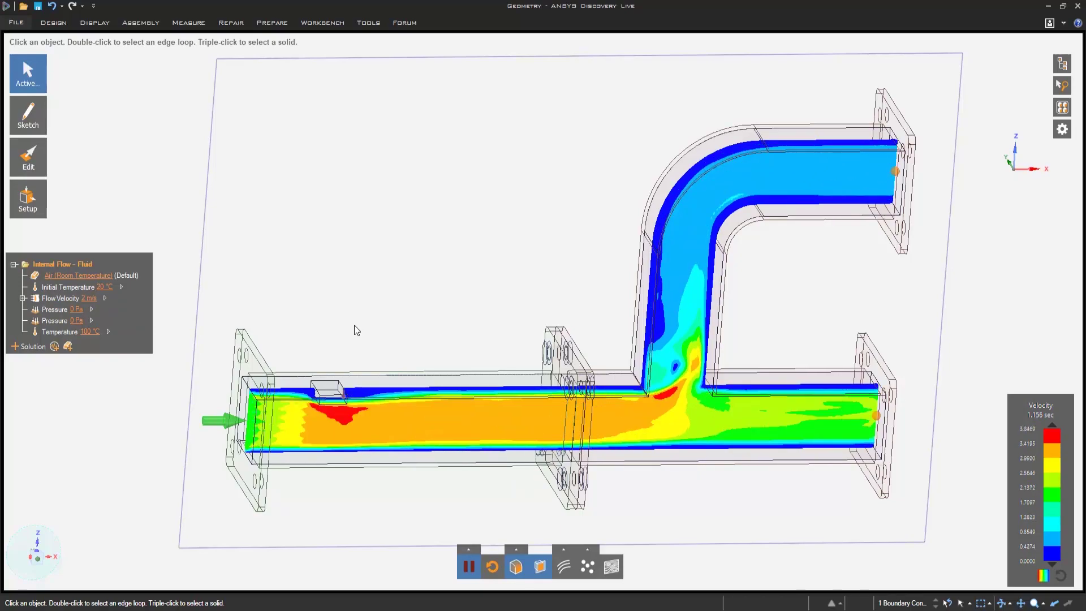
mouse_move(356, 329)
middle_mouse_down()
mouse_move(368, 315)
mouse_move(376, 328)
middle_mouse_up()
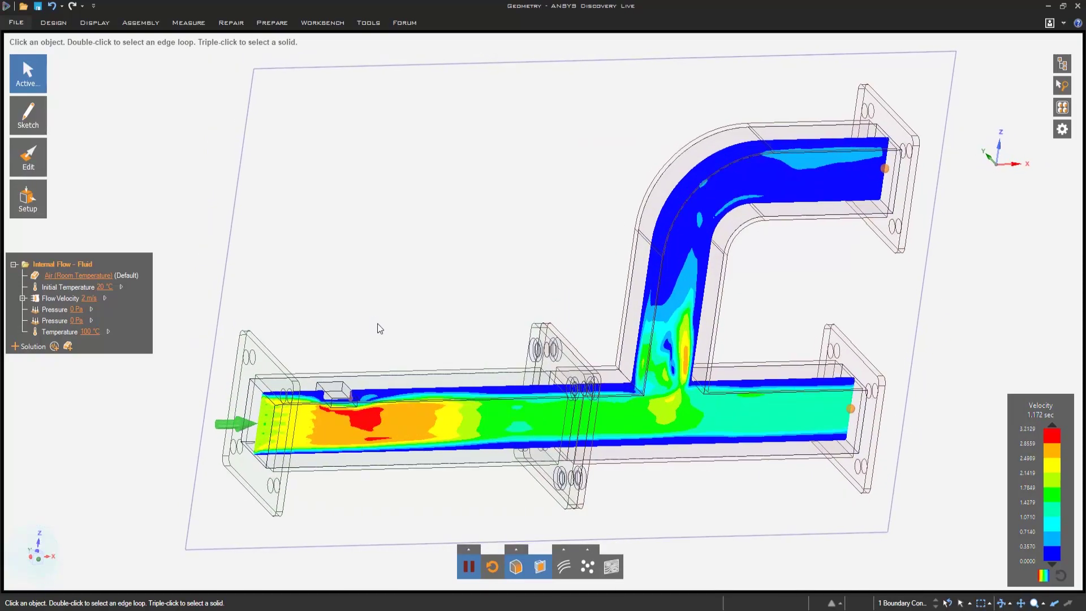
right_click(258, 415)
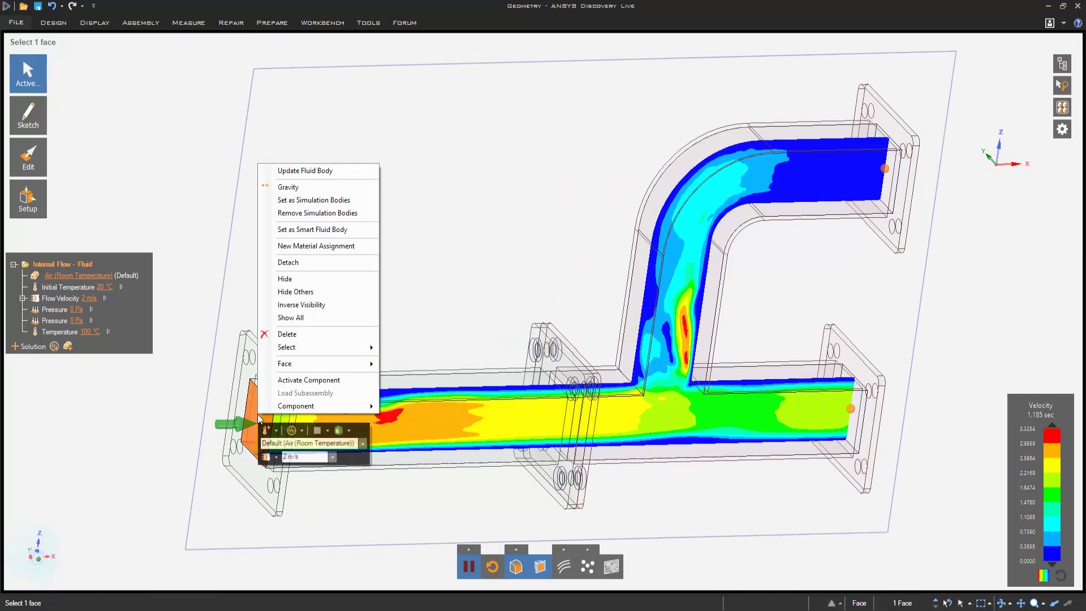
- Set the inlet as a Smart Fluid Body and switch the Current Result to Temperature
left_click(317, 228)
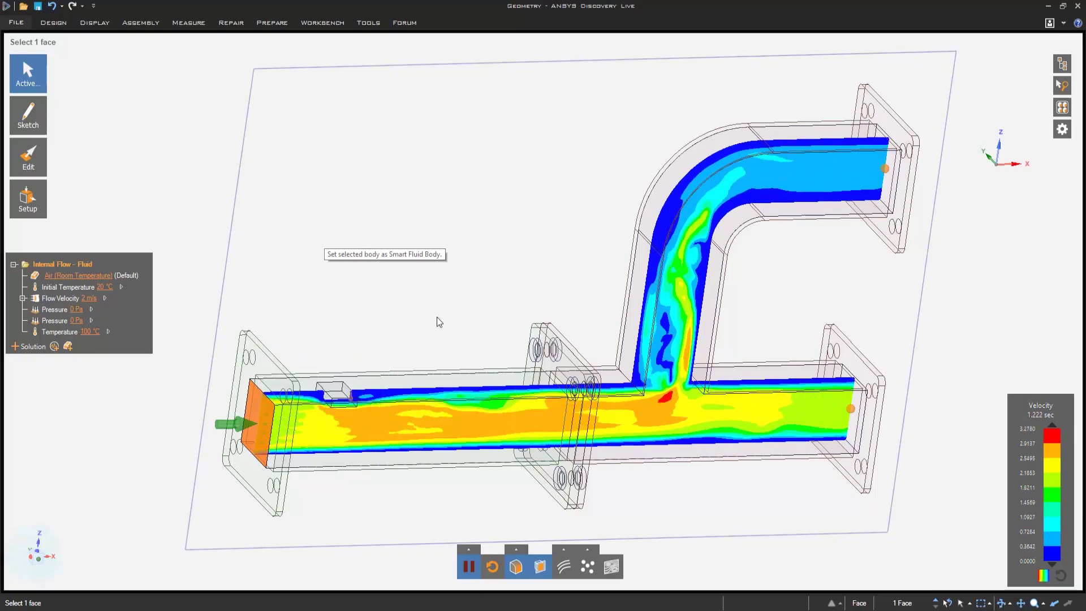
left_click(519, 550)
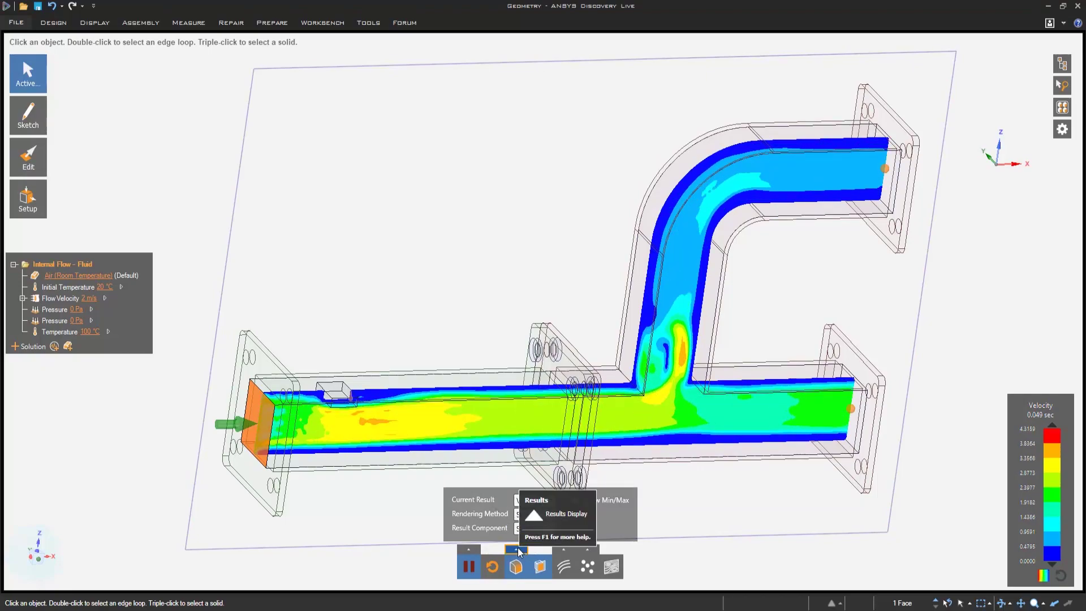
left_click(550, 500)
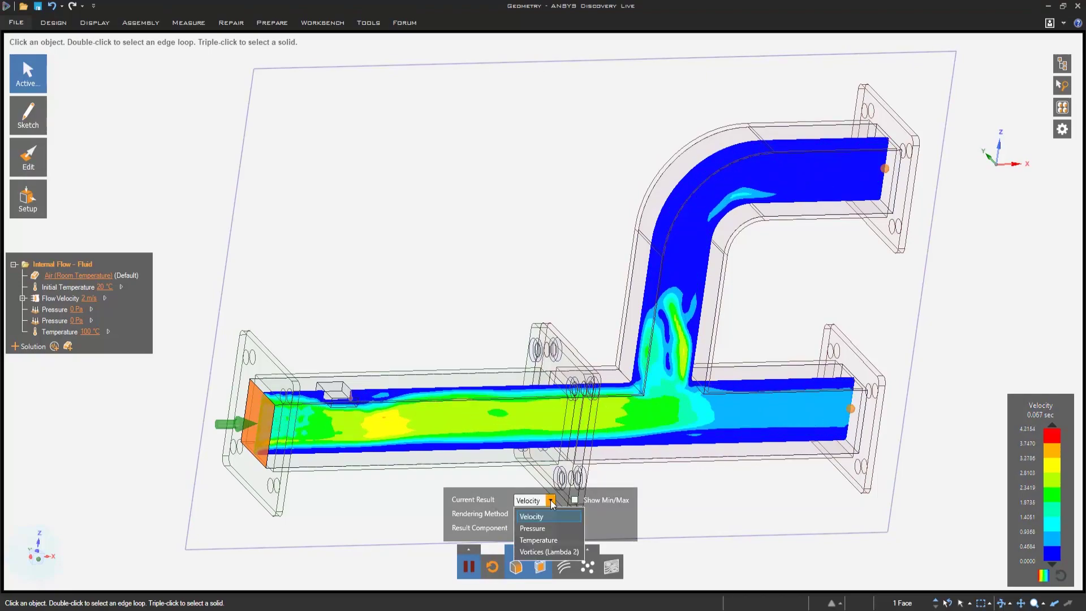
left_click(544, 539)
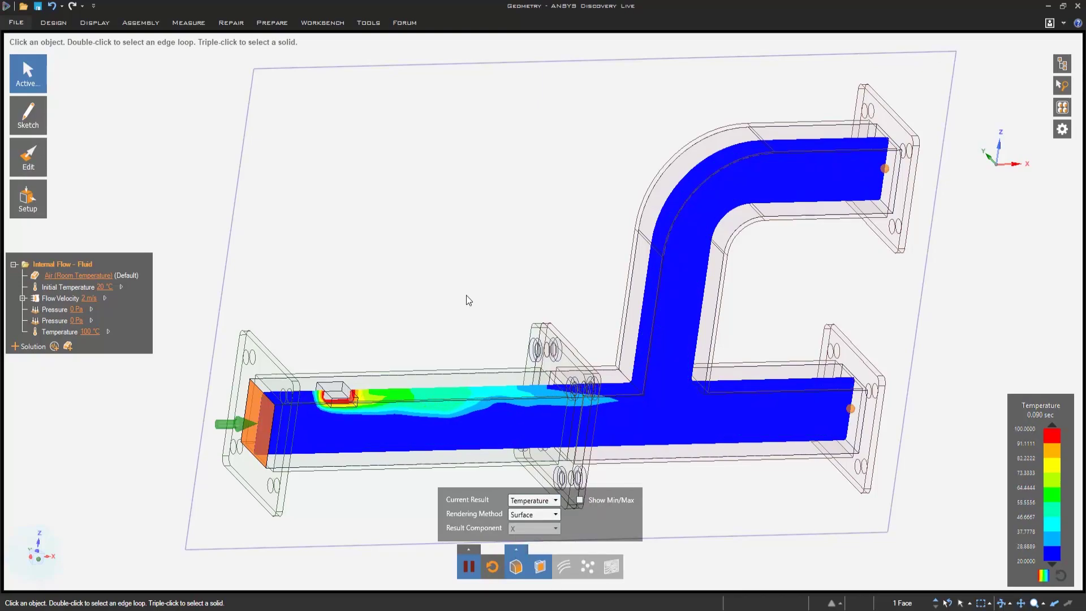
mouse_move(463, 291)
middle_mouse_down()
mouse_move(424, 266)
mouse_move(400, 266)
mouse_move(443, 269)
mouse_move(446, 294)
middle_mouse_up()
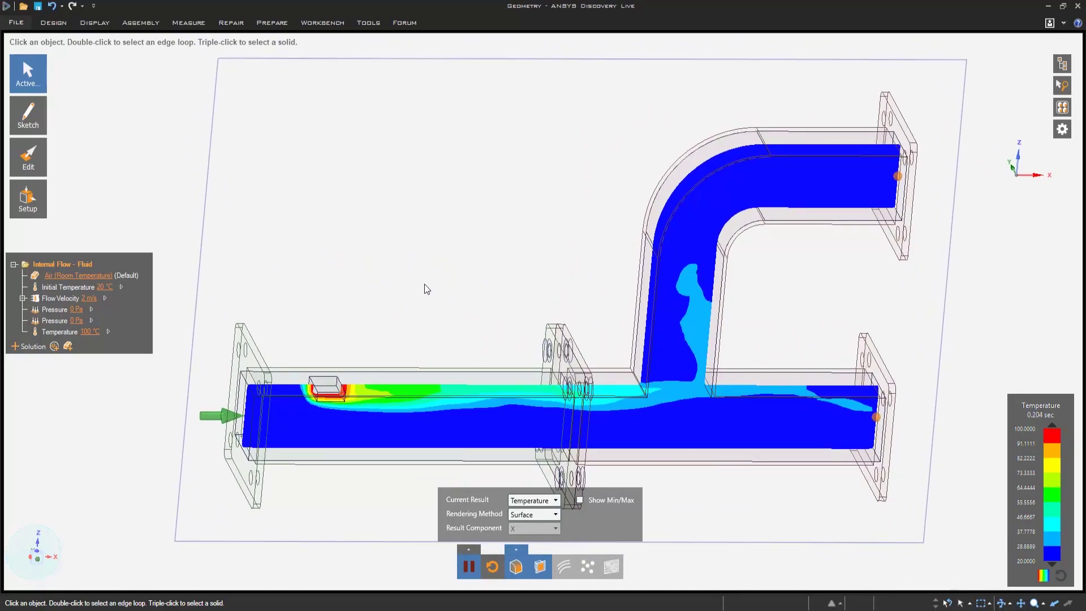
left_click(54, 346)
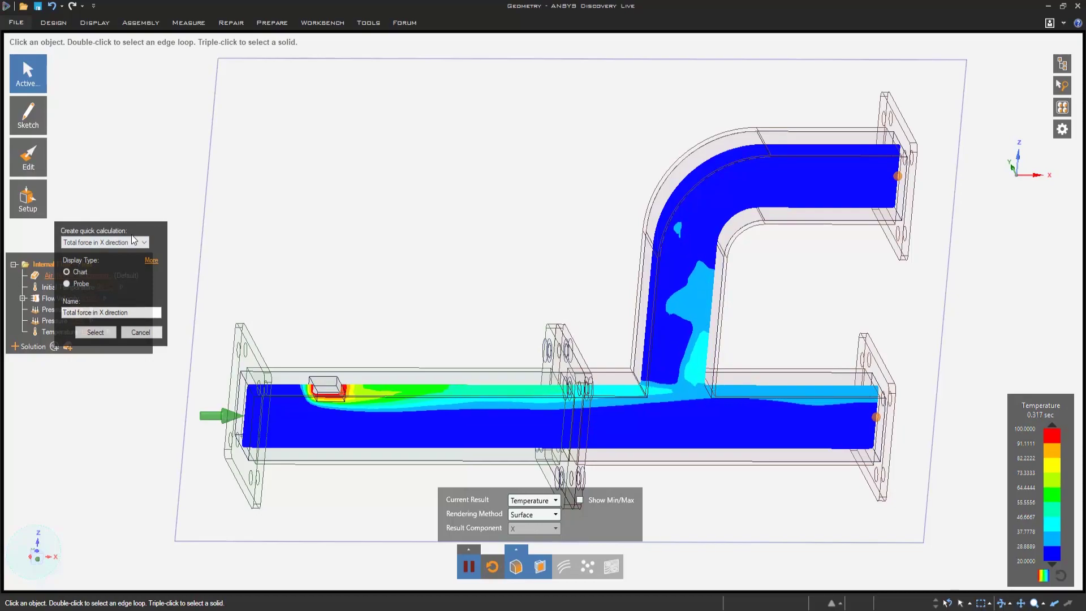
- Create a Face_Temp quick calculation of Mean Temperature over the outlet end face
left_click(152, 261)
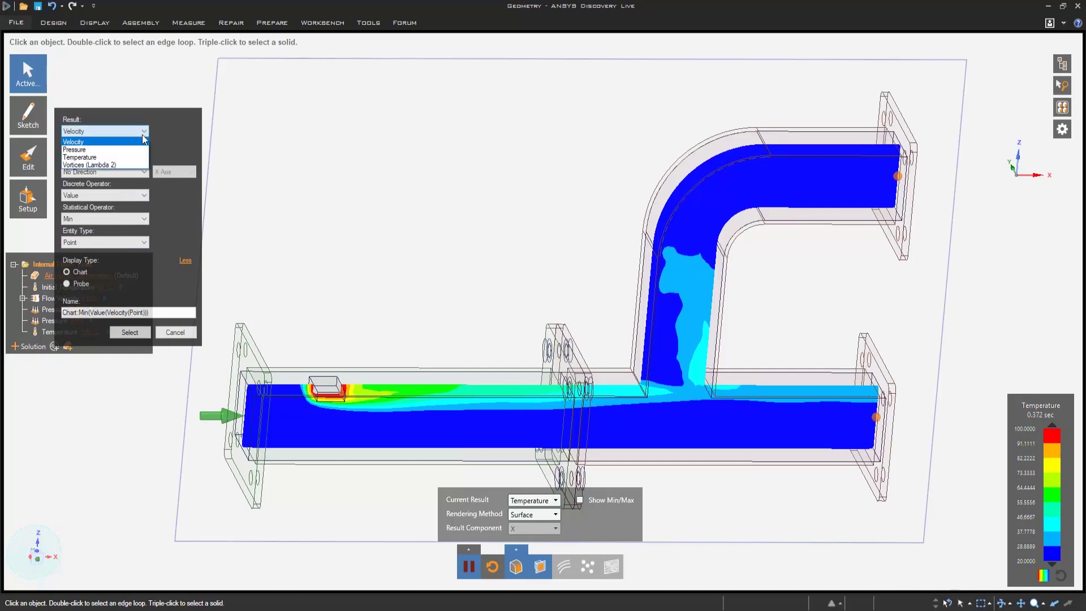
left_click(128, 157)
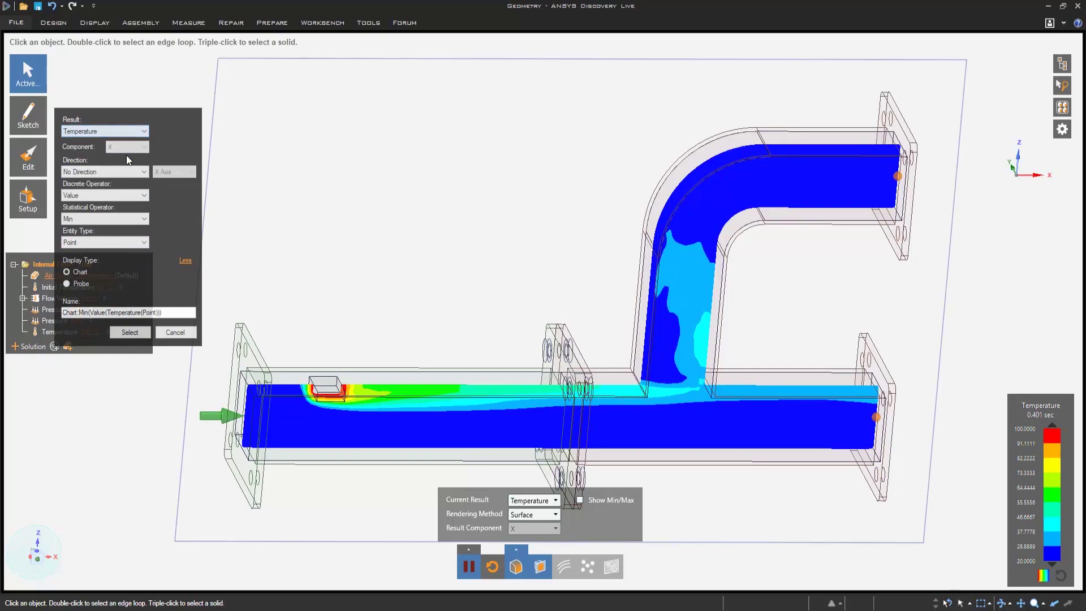
left_click(112, 198)
left_click(112, 198)
left_click(102, 217)
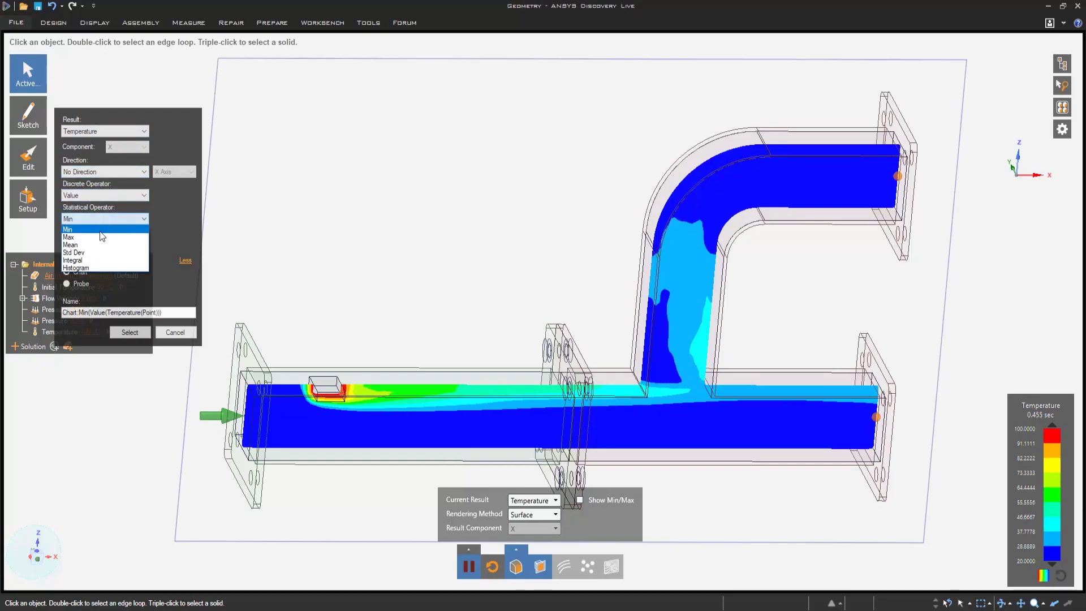
left_click(97, 245)
left_click(98, 243)
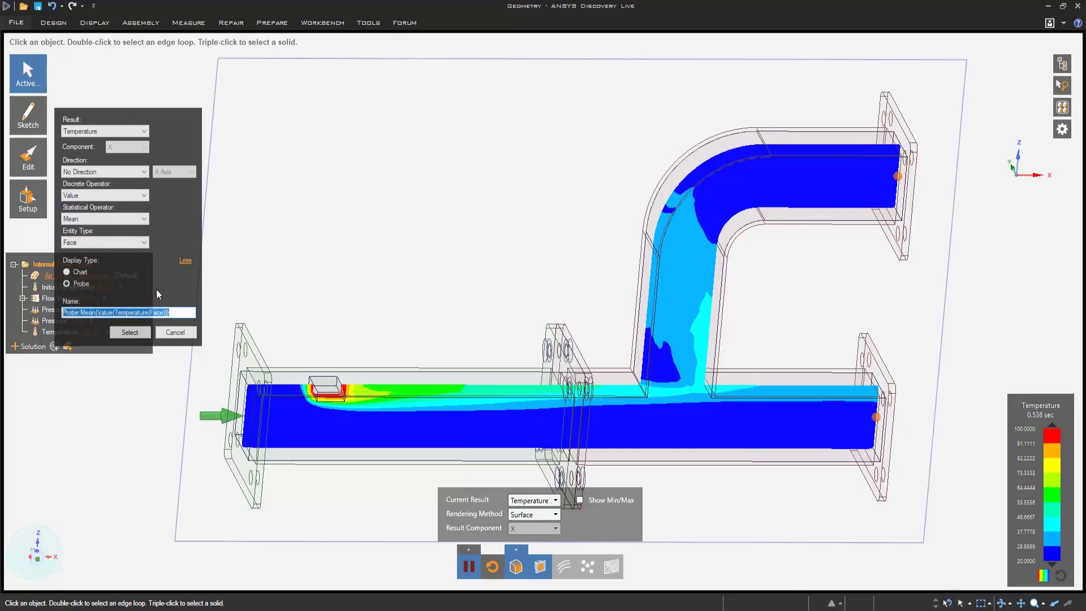
type("Face_Temp")
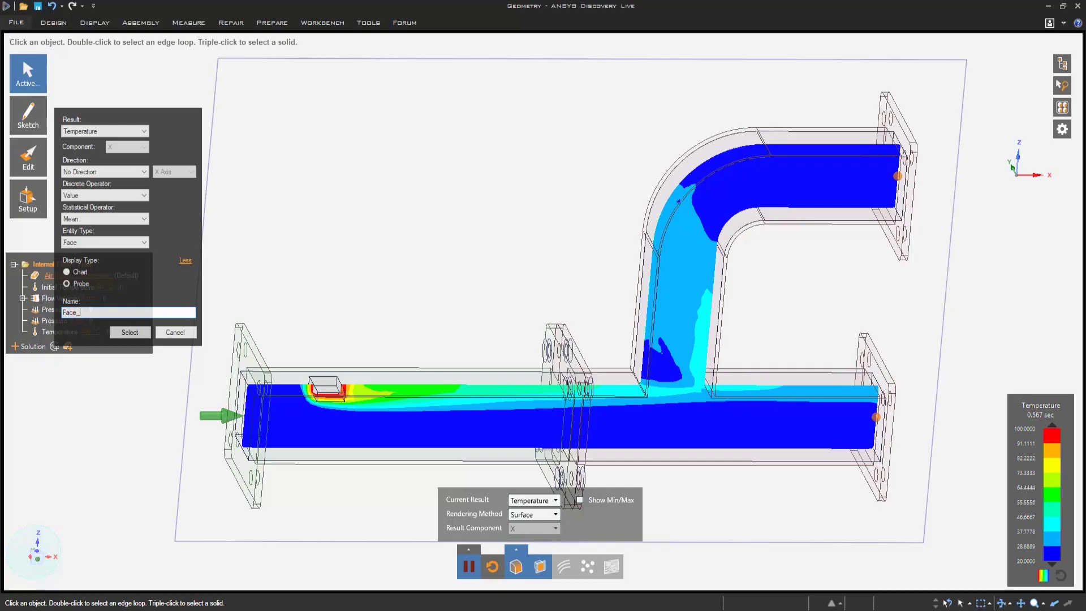
left_click(131, 331)
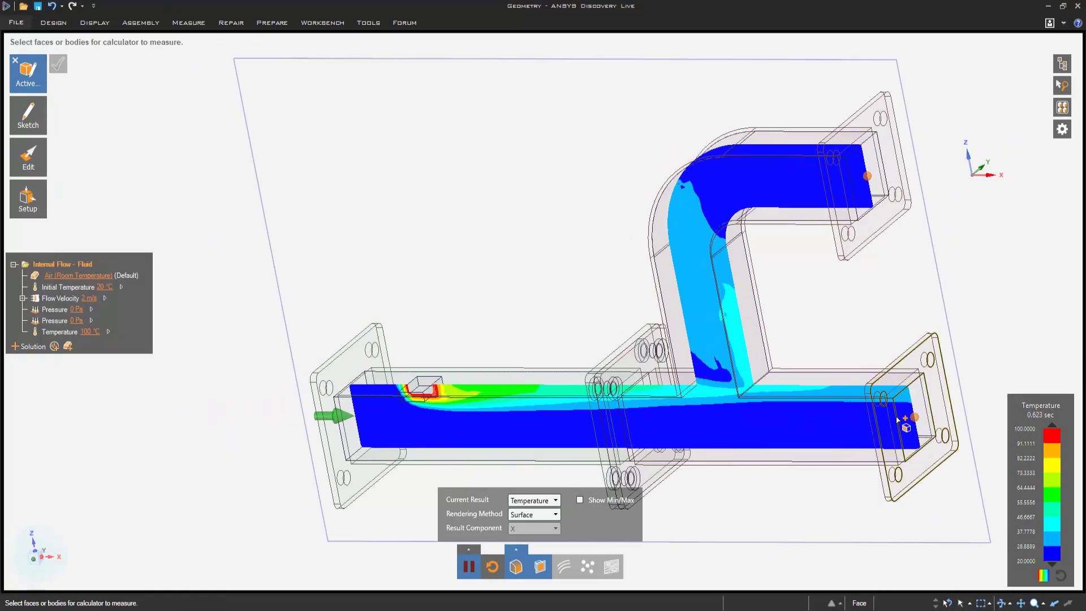
left_click(918, 429)
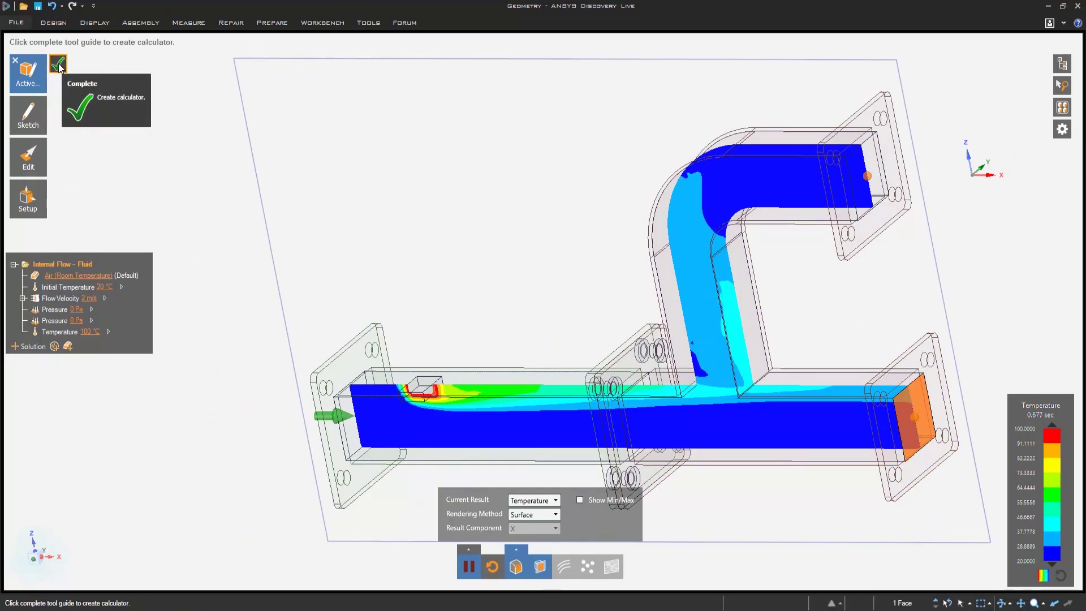
left_click(59, 64)
- Reposition the Face_Temp readout beside the model and bring up the bracket design
left_click_drag(186, 463, 1006, 317)
scroll(869, 362, "down", 3)
middle_click_drag(870, 362, 732, 308, "shift")
left_click_drag(1003, 314, 912, 305)
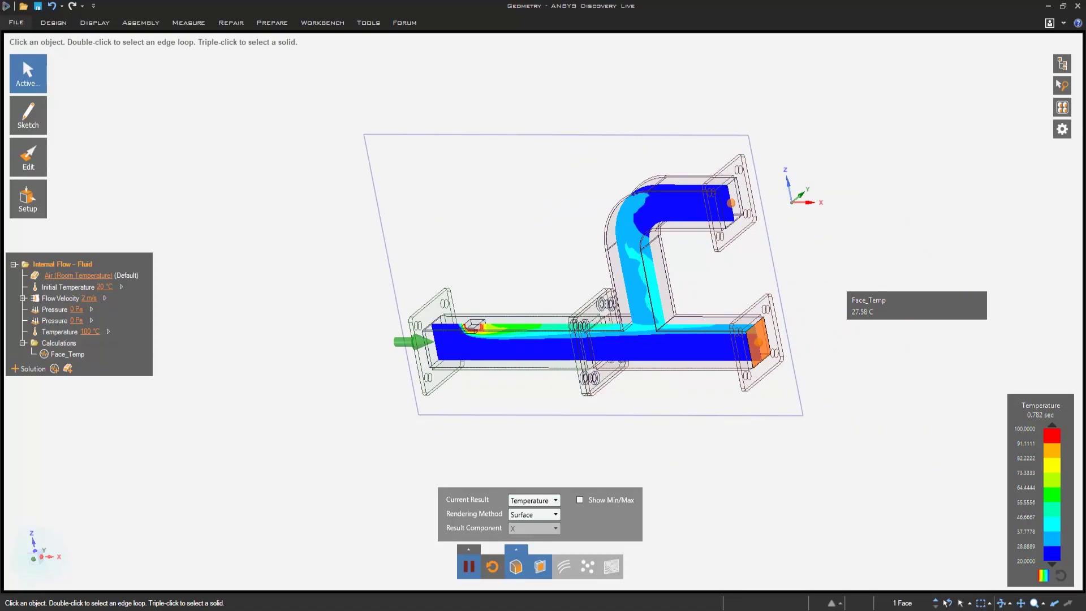
left_click(396, 585)
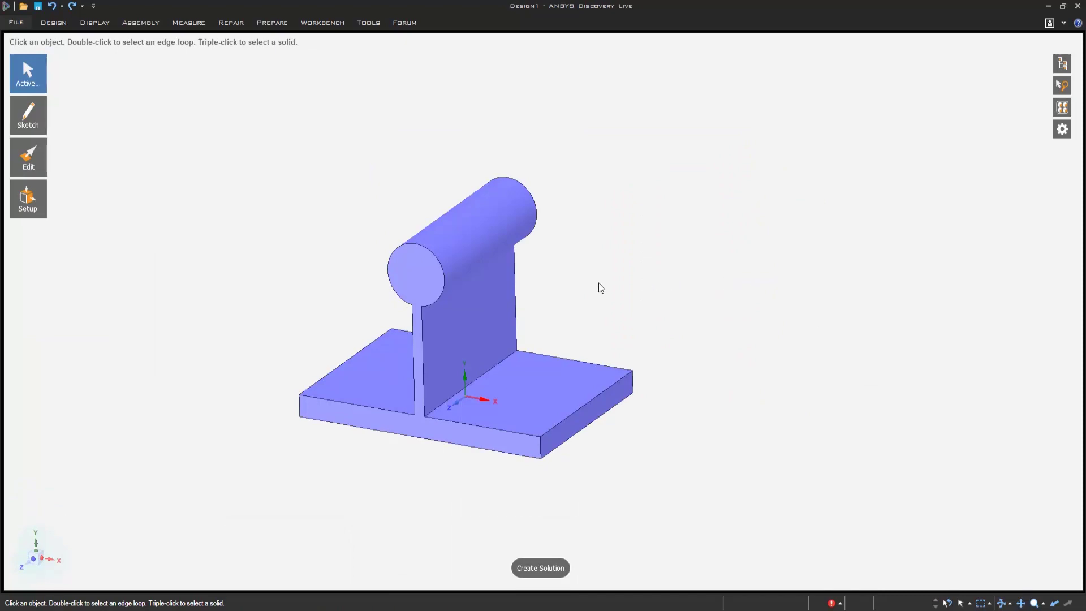
- Pull the upright web's side face sideways to about 0.0067 m in Design1
left_click(67, 22)
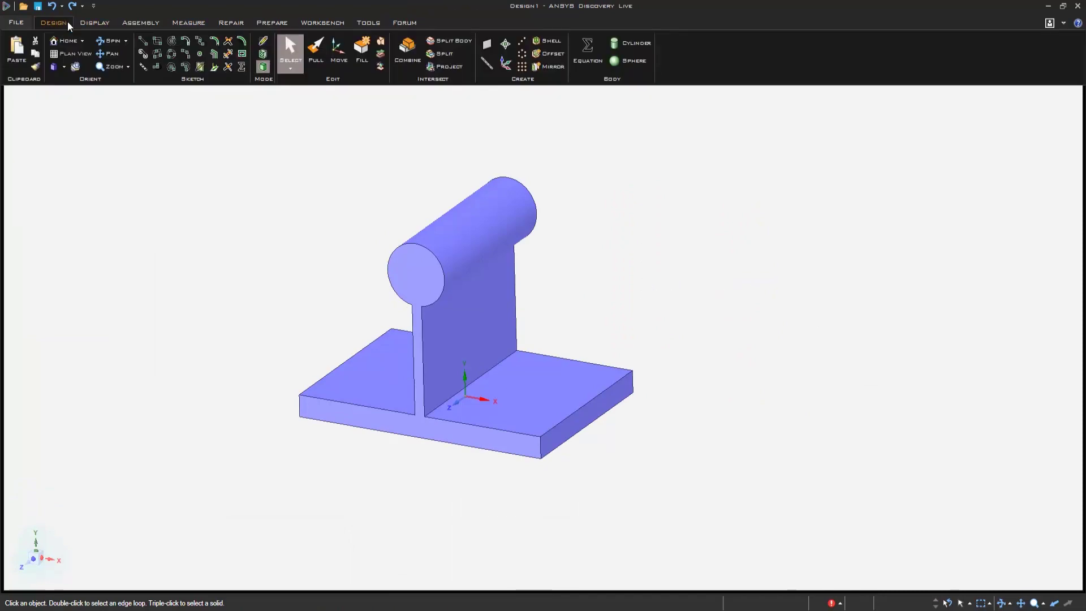
left_click(432, 153)
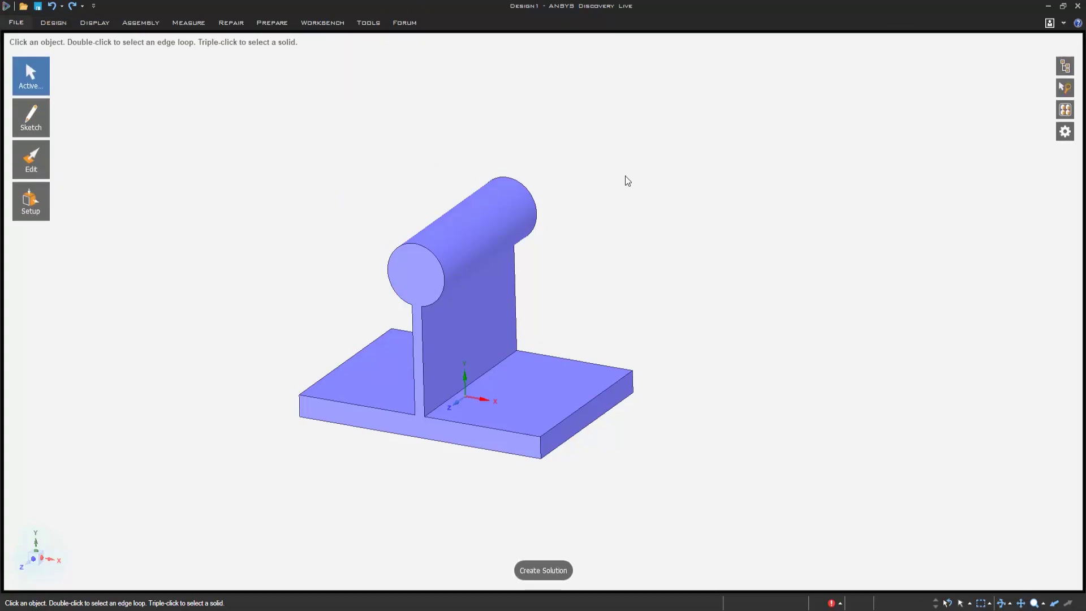
left_click(497, 306)
left_click_drag(497, 309, 538, 335)
- Undo the web thickening and the trial X move of the upright, then start a Circle sketch
key("ctrl")
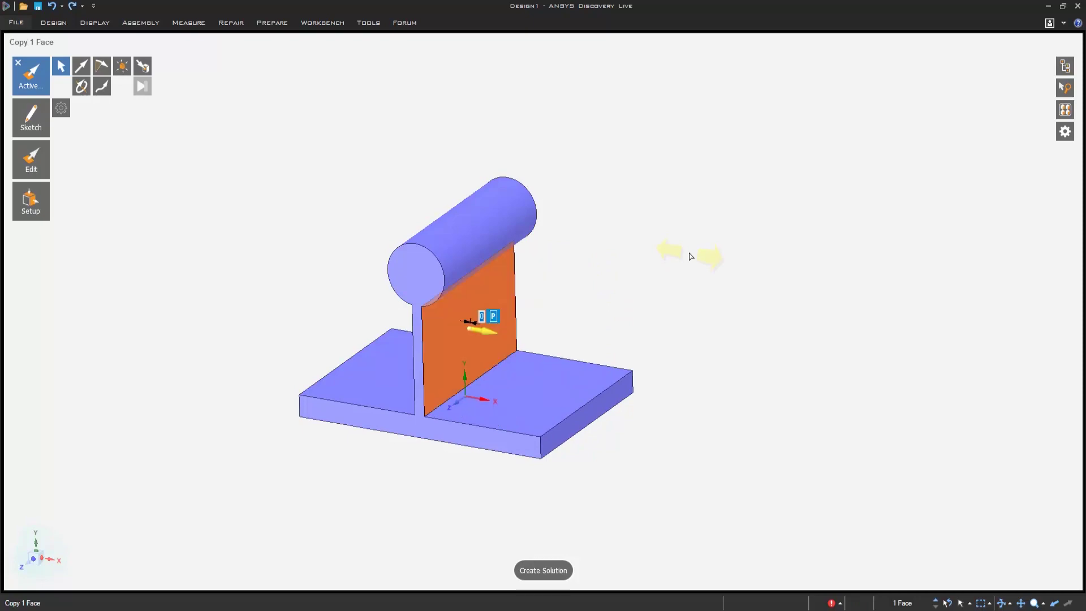
key("Escape")
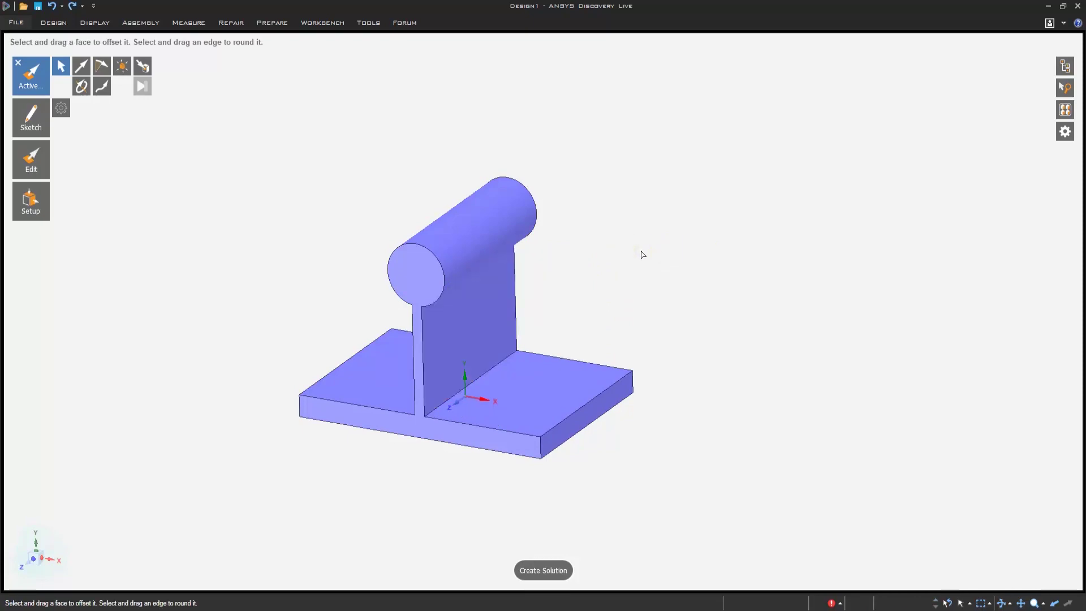
middle_click_drag(563, 224, 493, 189)
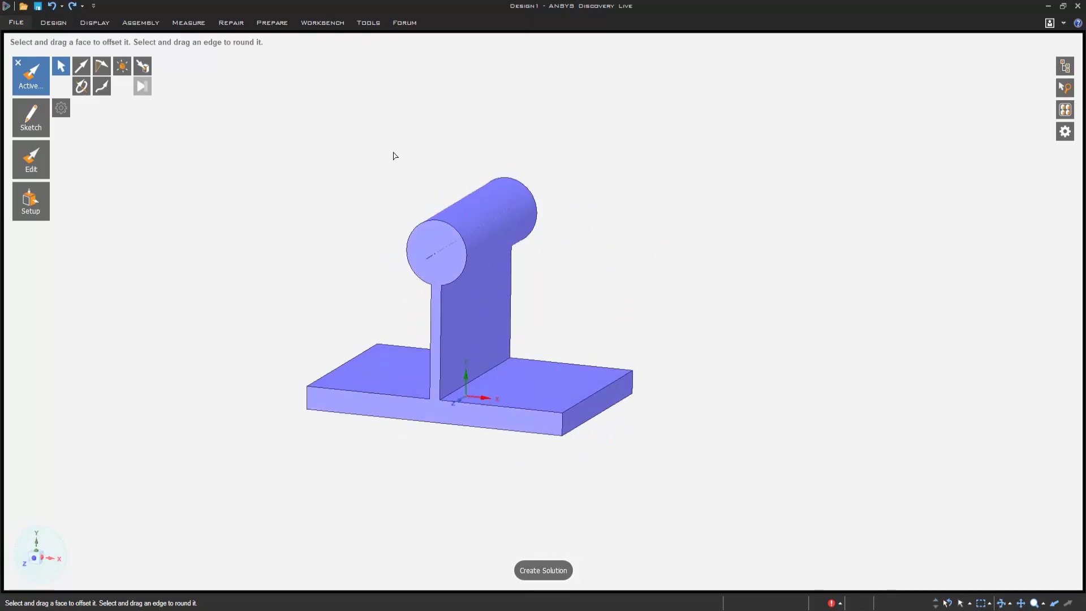
left_click_drag(544, 407, 545, 408)
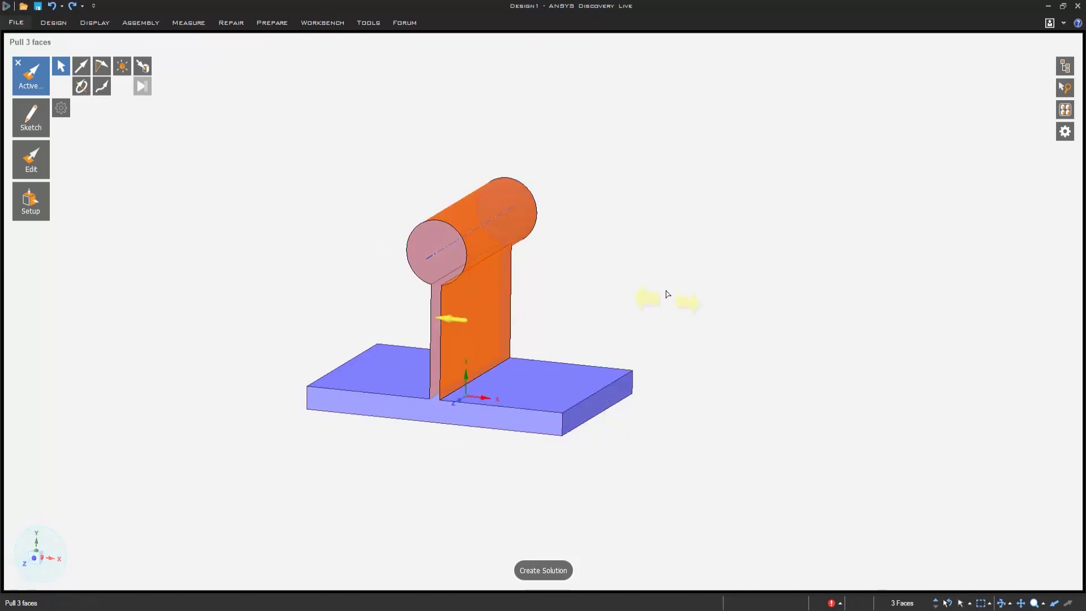
key("m")
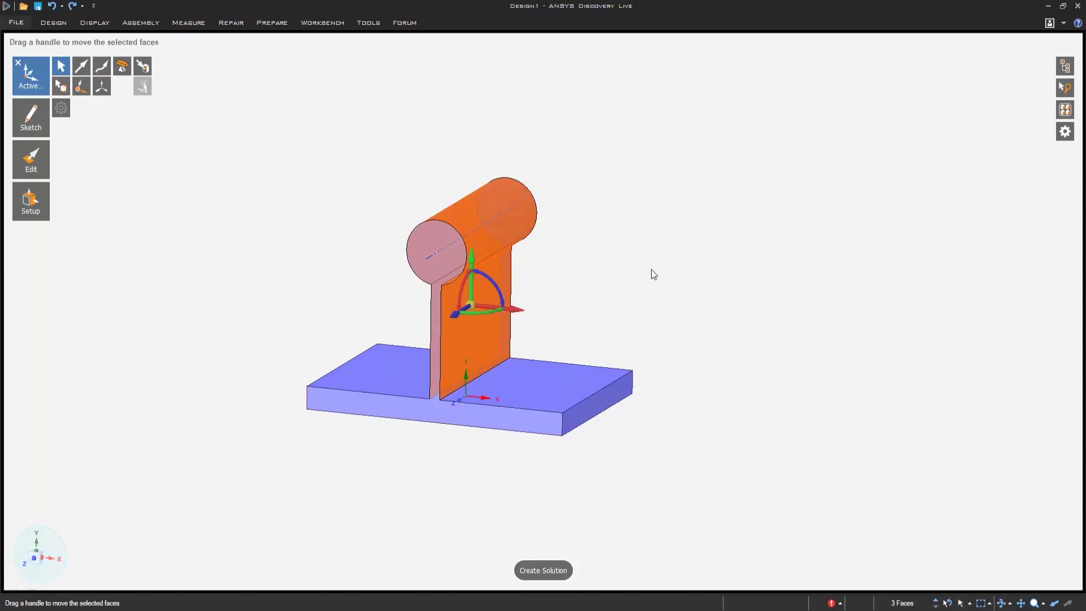
left_click_drag(519, 314, 545, 324)
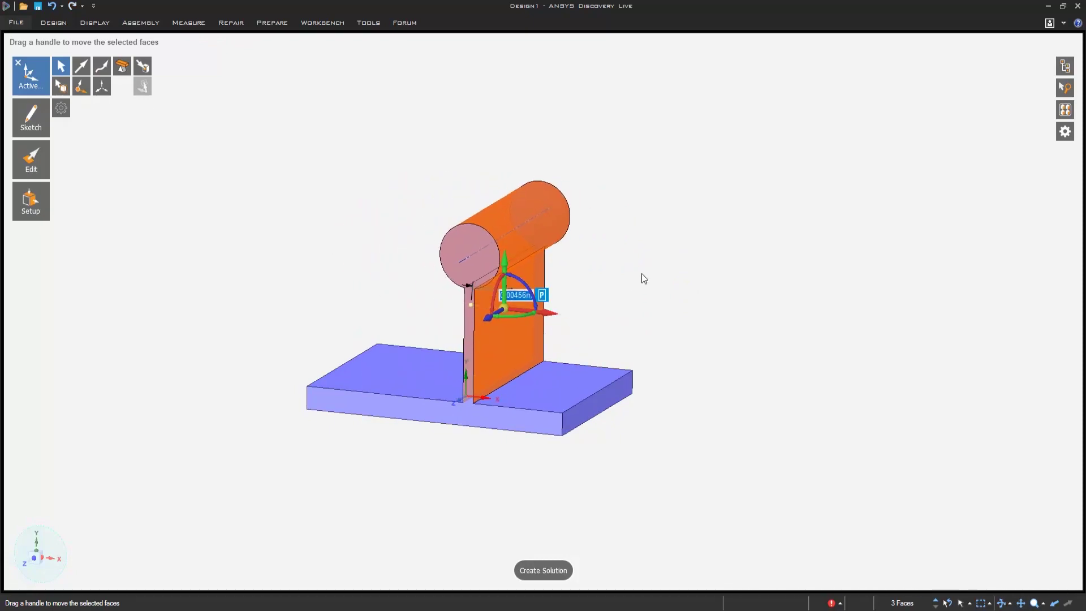
key("Escape")
key("ctrl+z")
key("Escape")
middle_click_drag(649, 271, 628, 288)
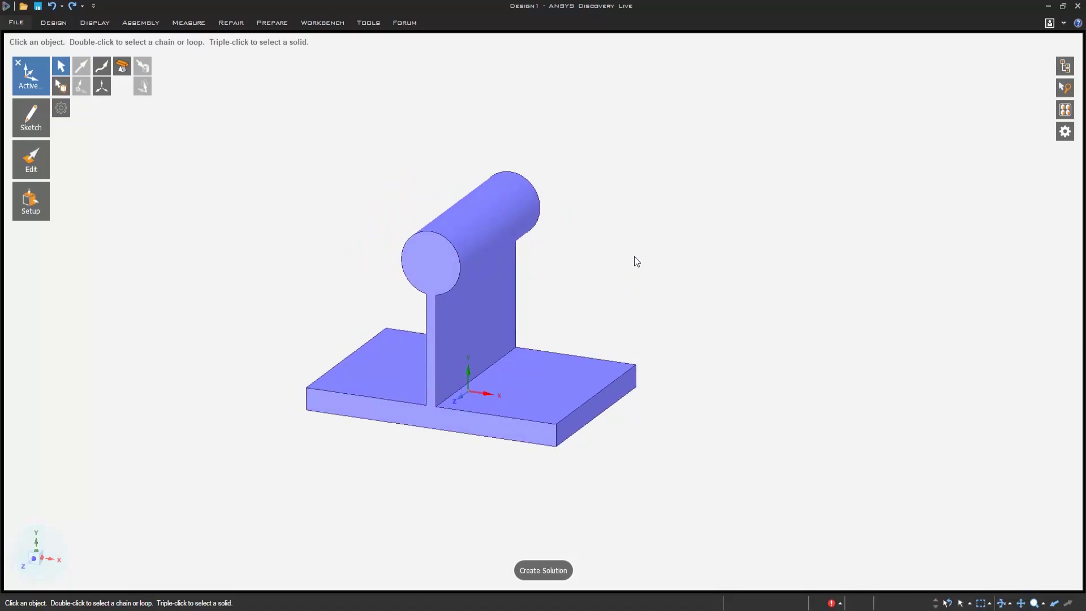
key("c")
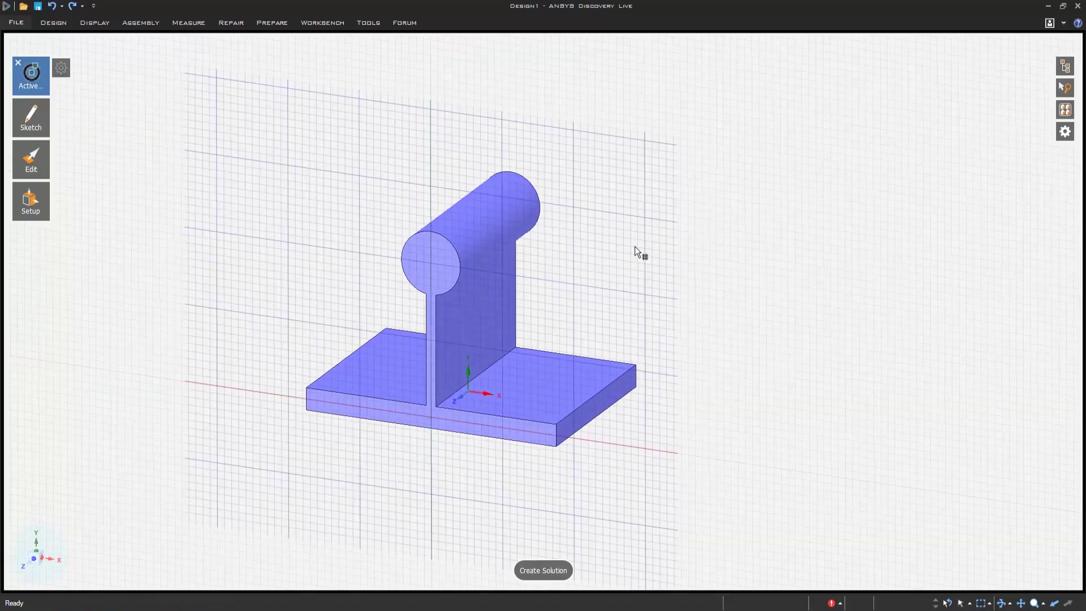
- Sketch a 0.0052 m circle concentric with the cylinder on its end face
left_click(446, 260)
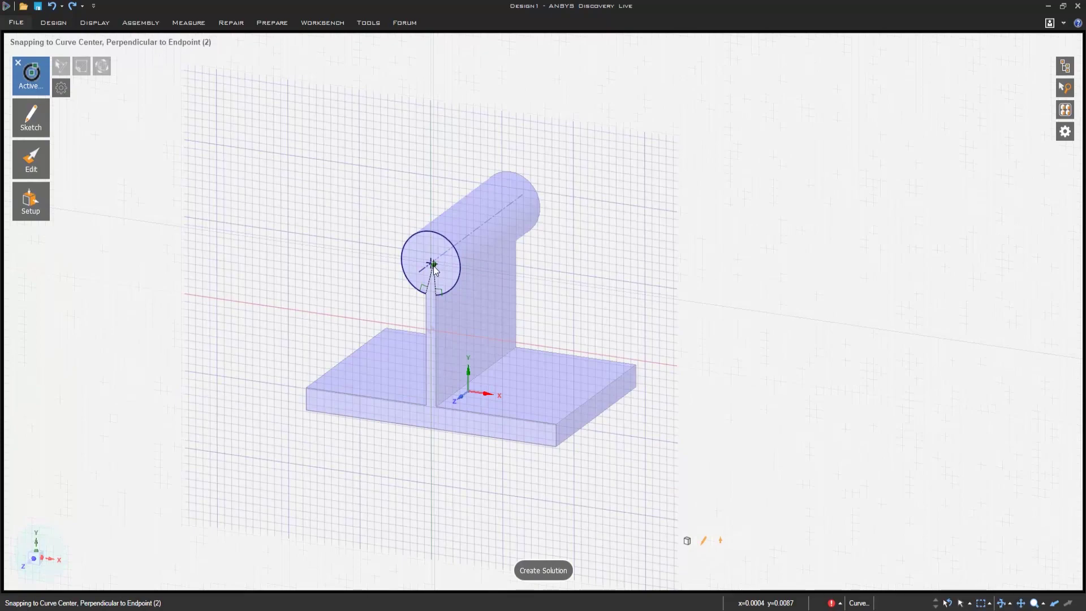
left_click(432, 263)
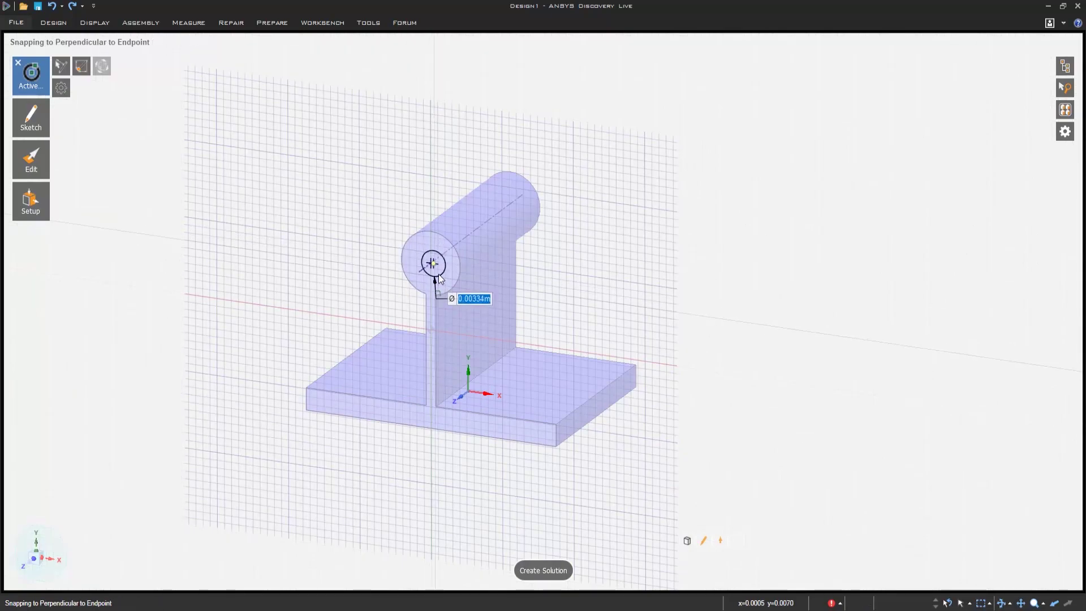
left_click(460, 266)
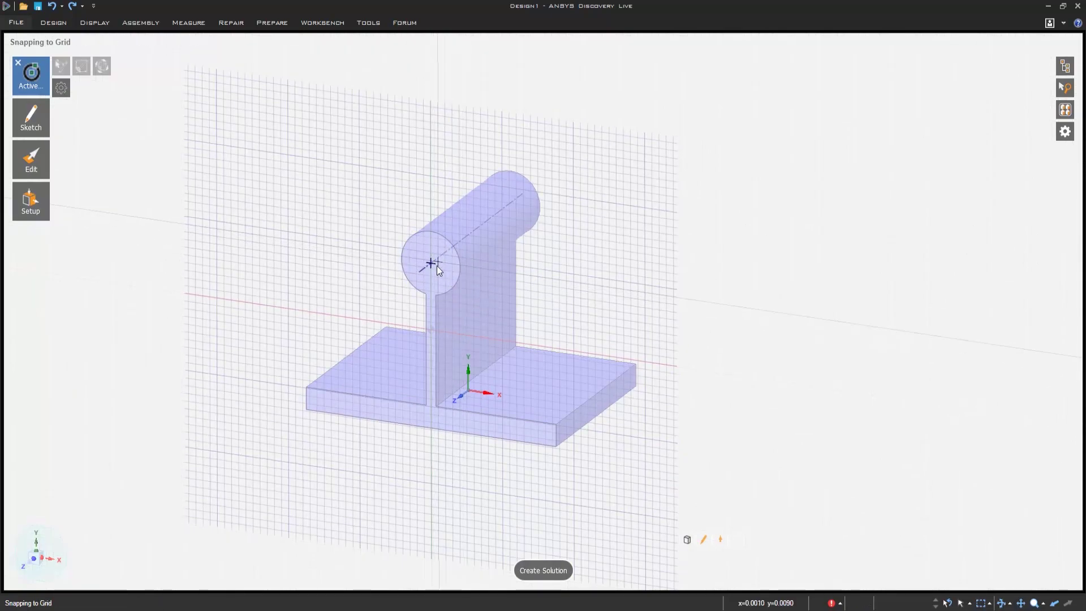
scroll(431, 266, "up", 3)
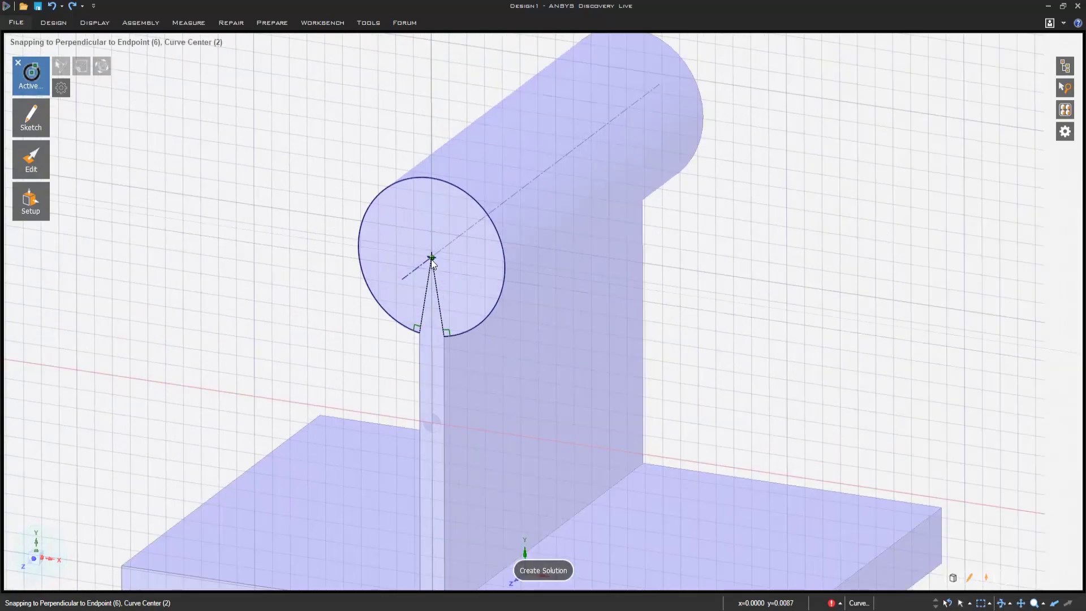
left_click(431, 259)
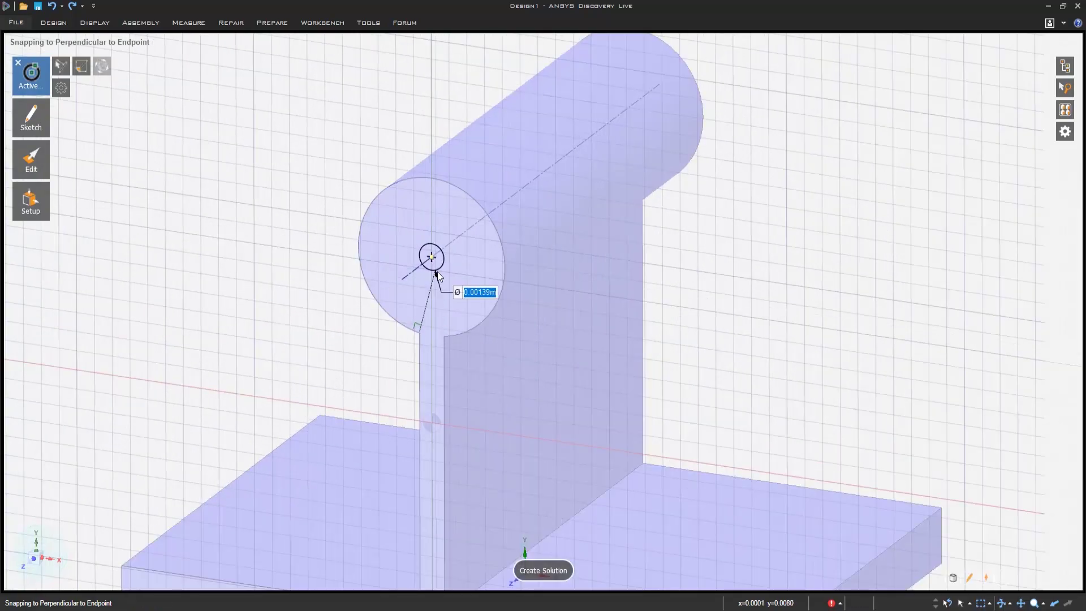
left_click(459, 300)
middle_click_drag(662, 266, 684, 273)
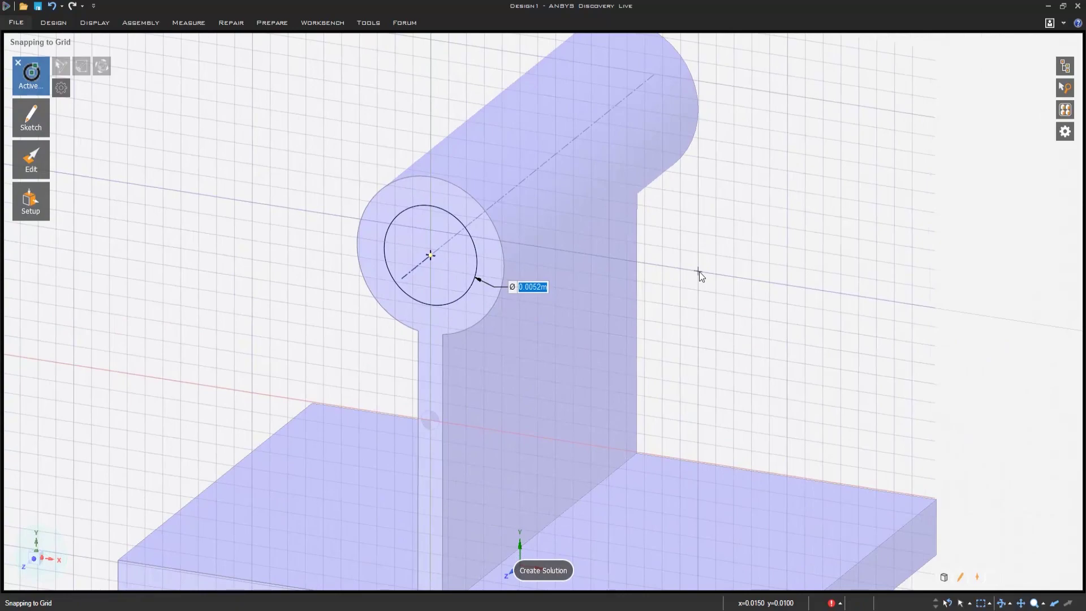
- Pull the inner circle face through the full cylinder length to cut the hole
key("p")
left_click(447, 272)
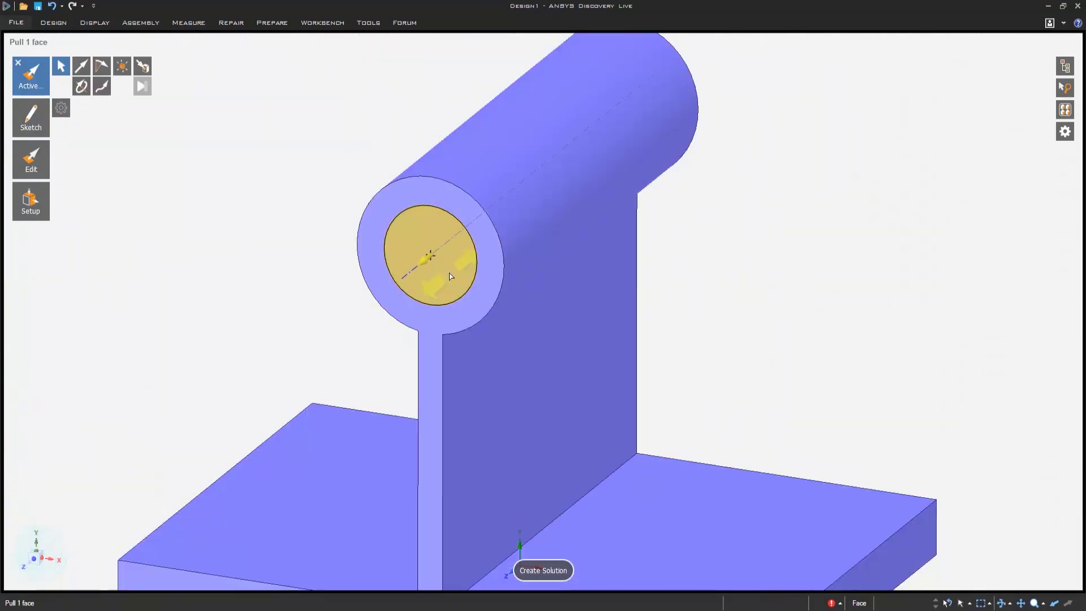
left_click_drag(447, 273, 816, 84)
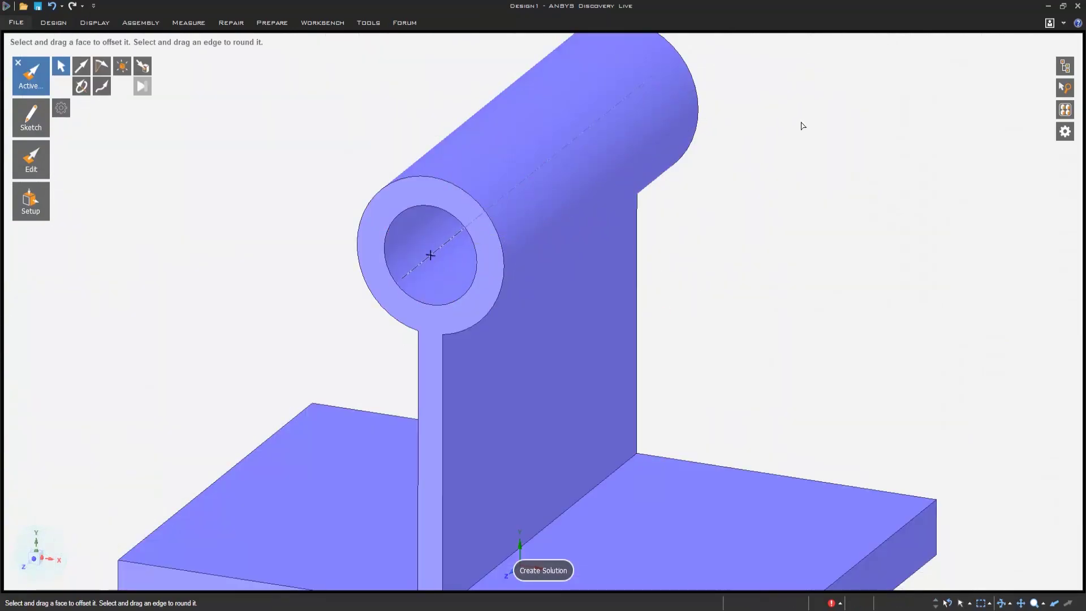
scroll(793, 201, "down", 5)
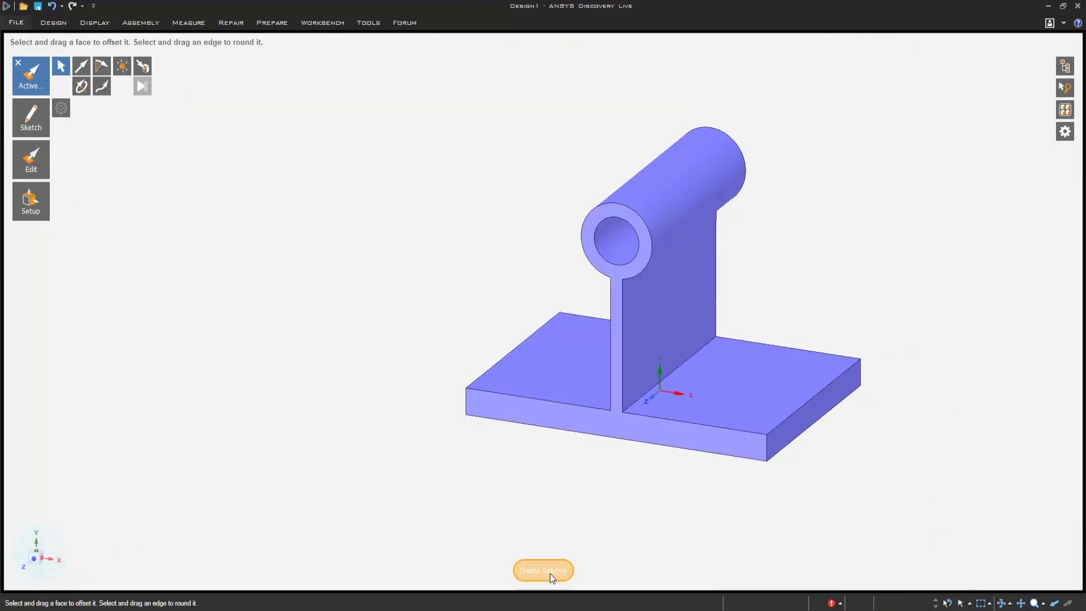
- Create a structural study for the bracket in Structural Steel, showing the Von Mises Stress legend
left_click(550, 572)
left_click(559, 489)
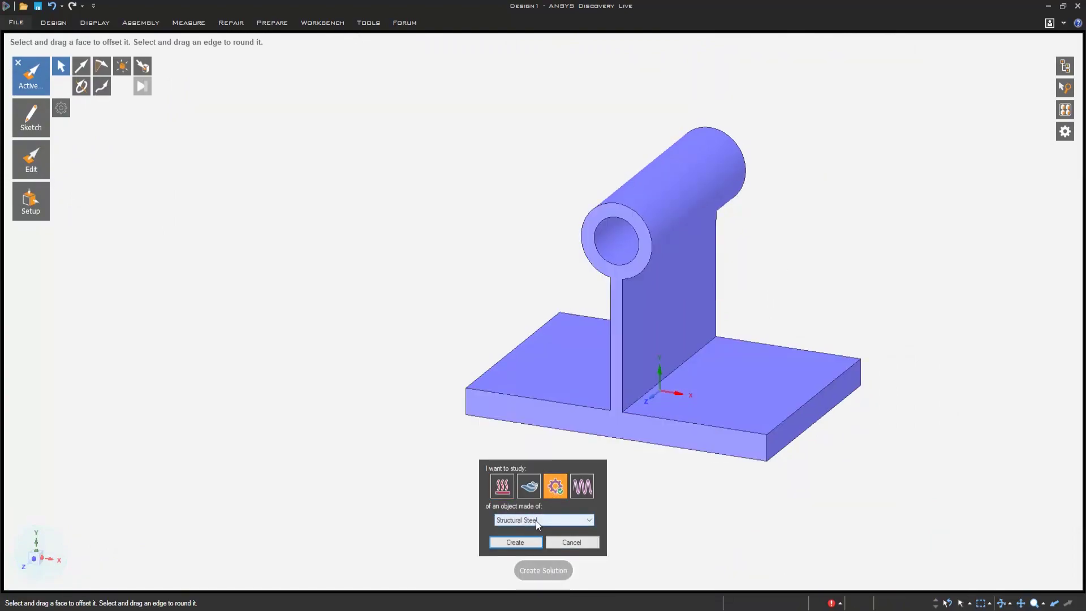
left_click(518, 541)
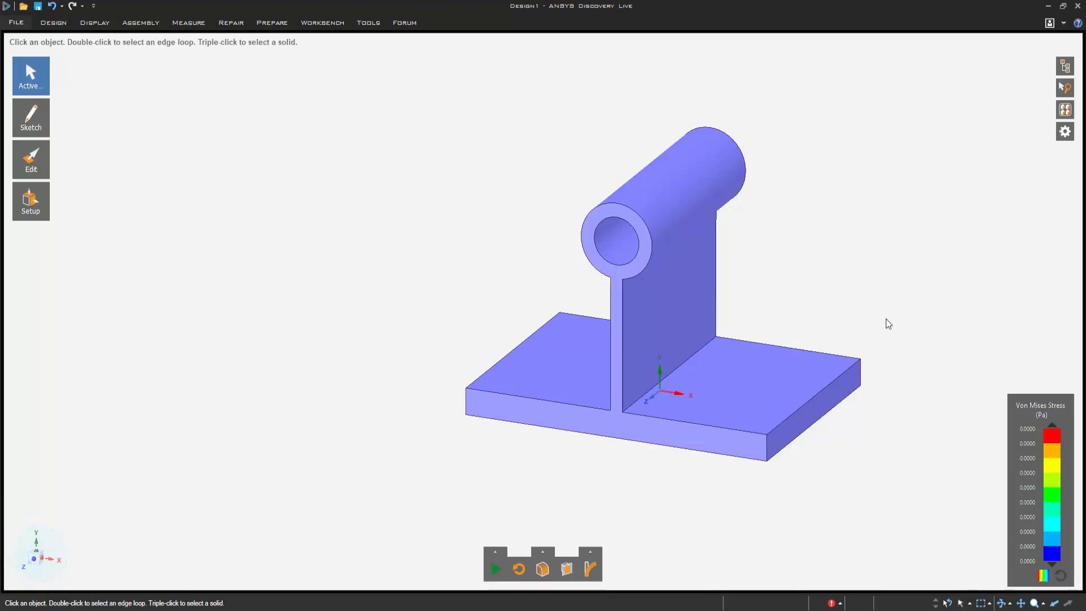
middle_click_drag(908, 308, 778, 306, "shift")
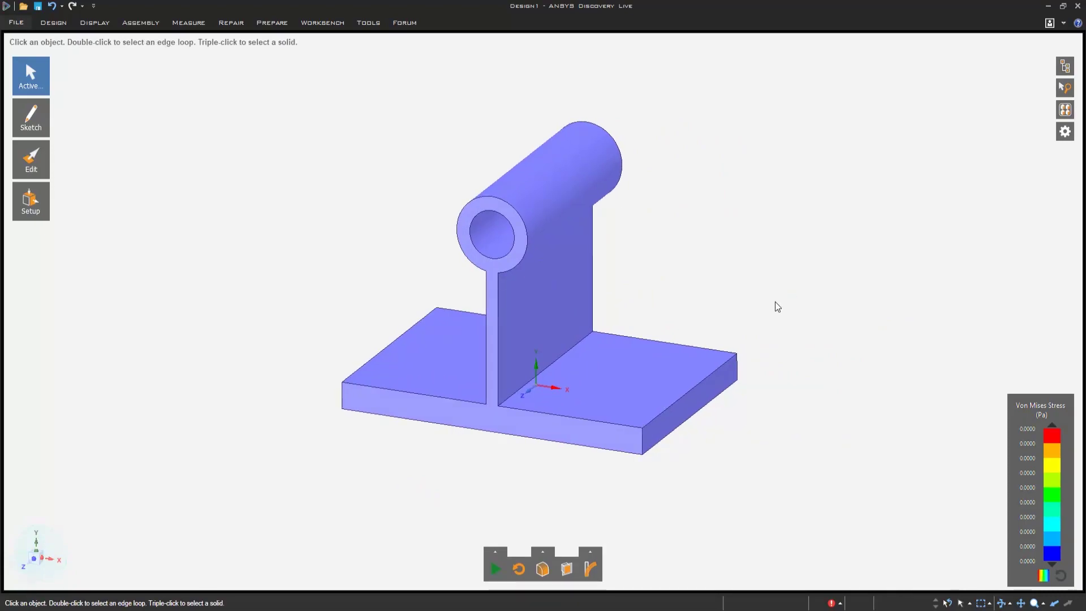
- Apply a 50 N force to the tube's inner cylindrical face
left_click(508, 244)
left_click(522, 195)
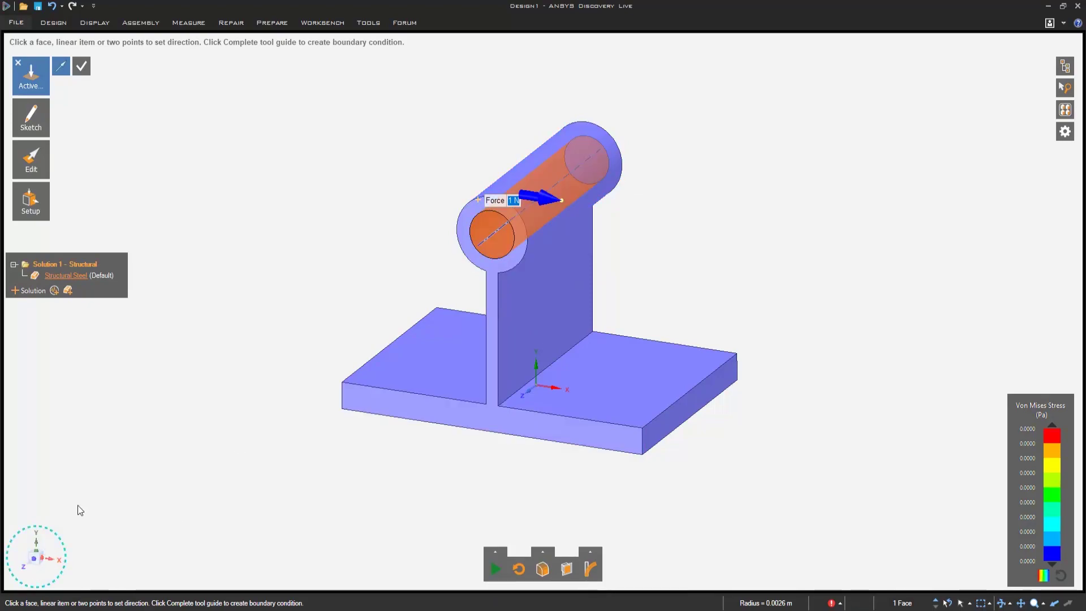
type("50")
key("Return")
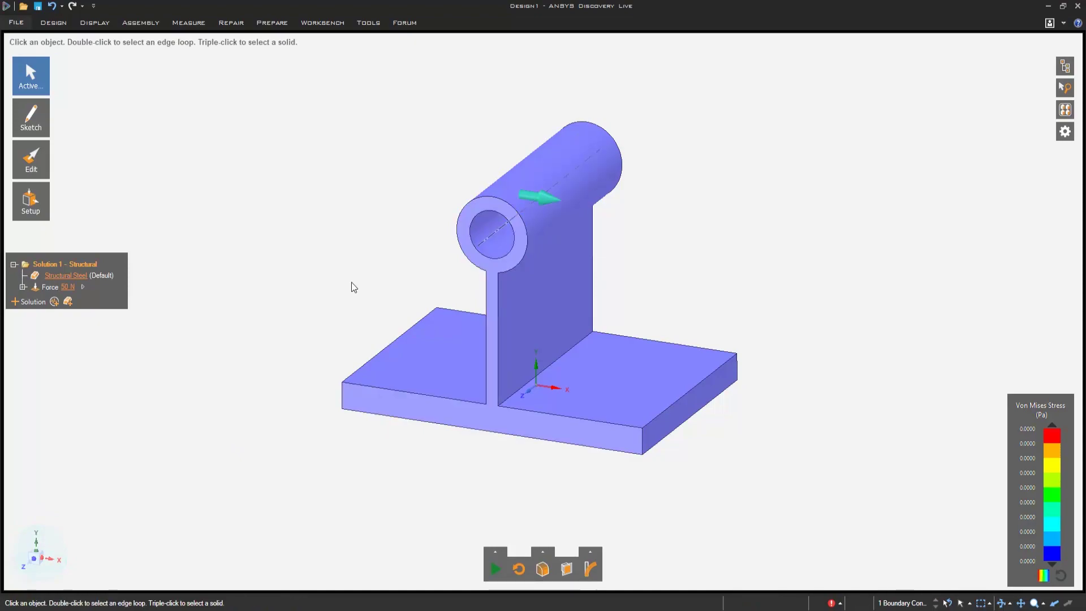
- Let the stress solve and inspect the von Mises peak of about 2.19e7 Pa in the web
triple_click(412, 419)
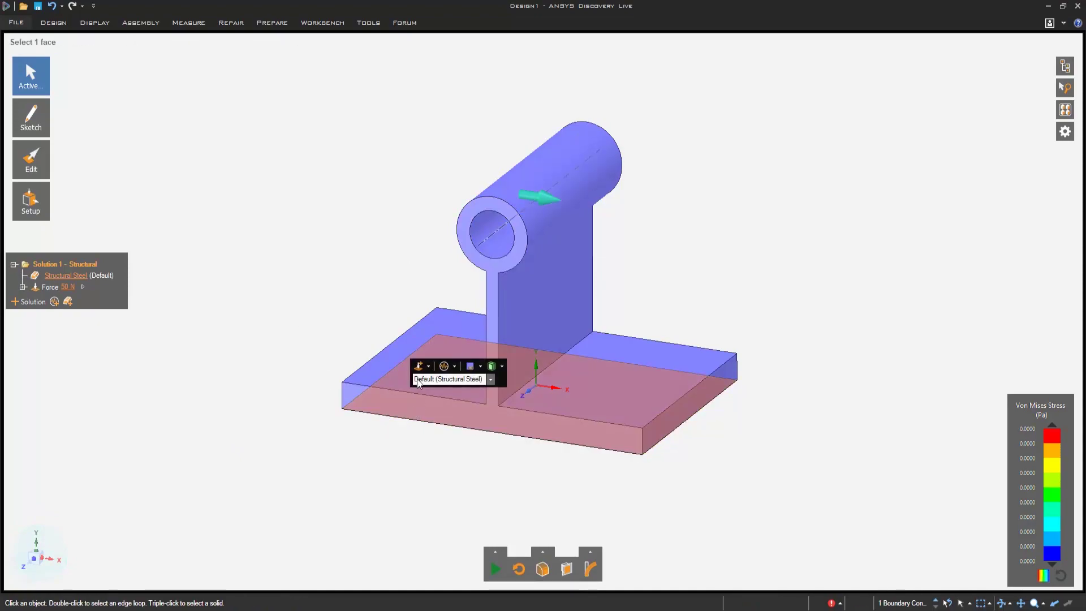
left_click(419, 368)
key("Escape")
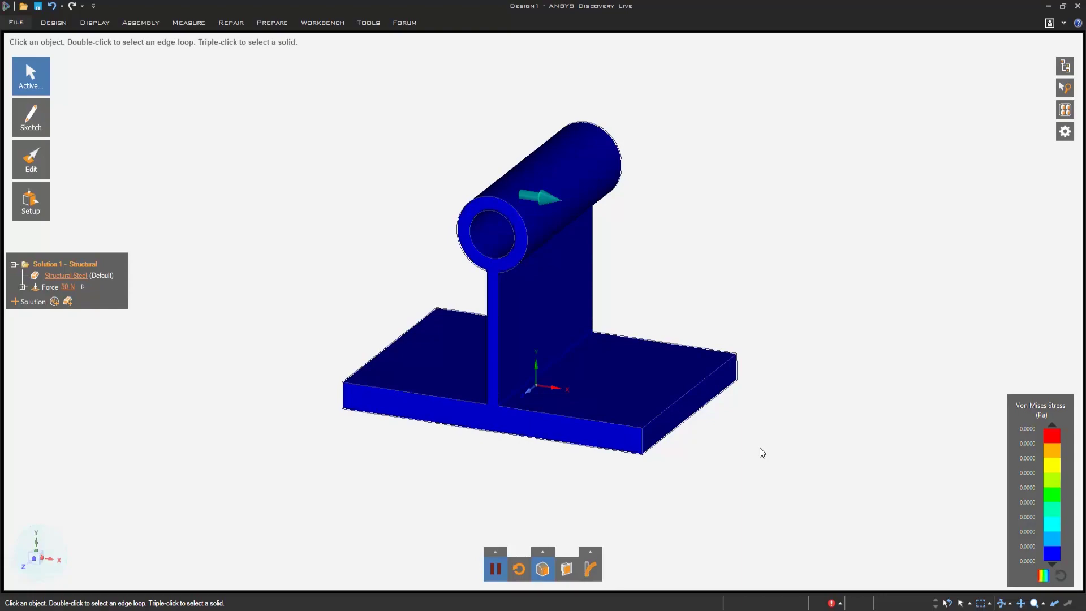
middle_click_drag(720, 320, 714, 314)
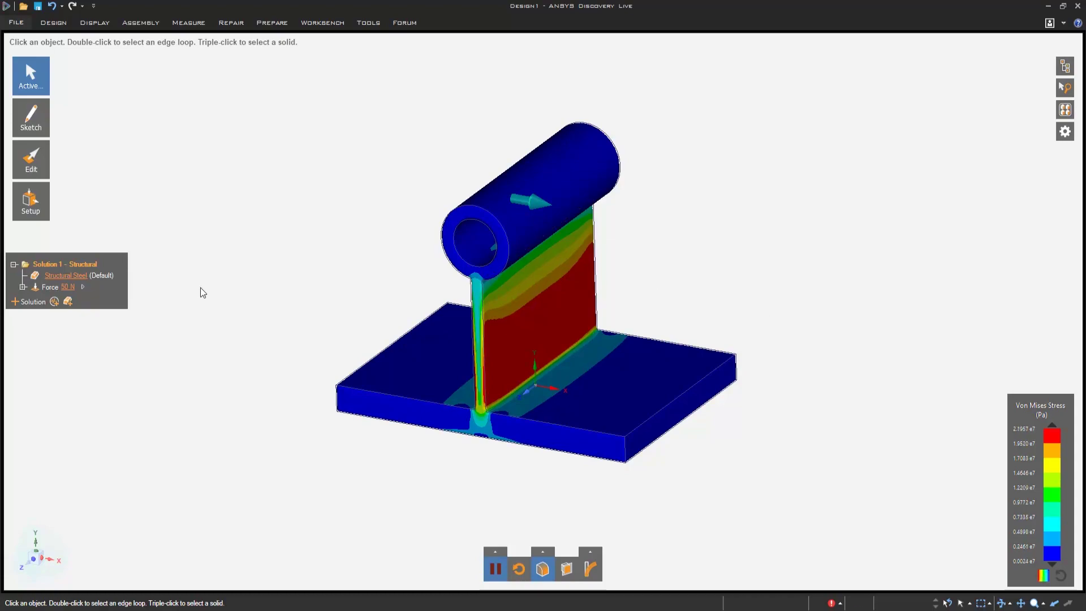
- Add a 'Max stress in volume' quick calculation charting about 2.196e7 Pa
left_click(55, 302)
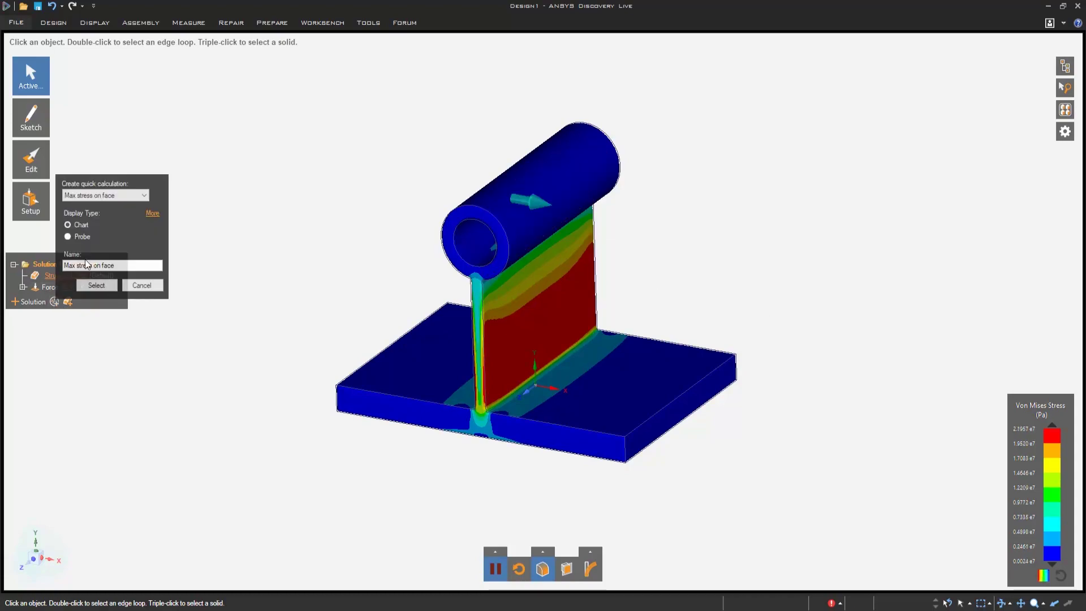
left_click(103, 196)
left_click(103, 220)
left_click(96, 286)
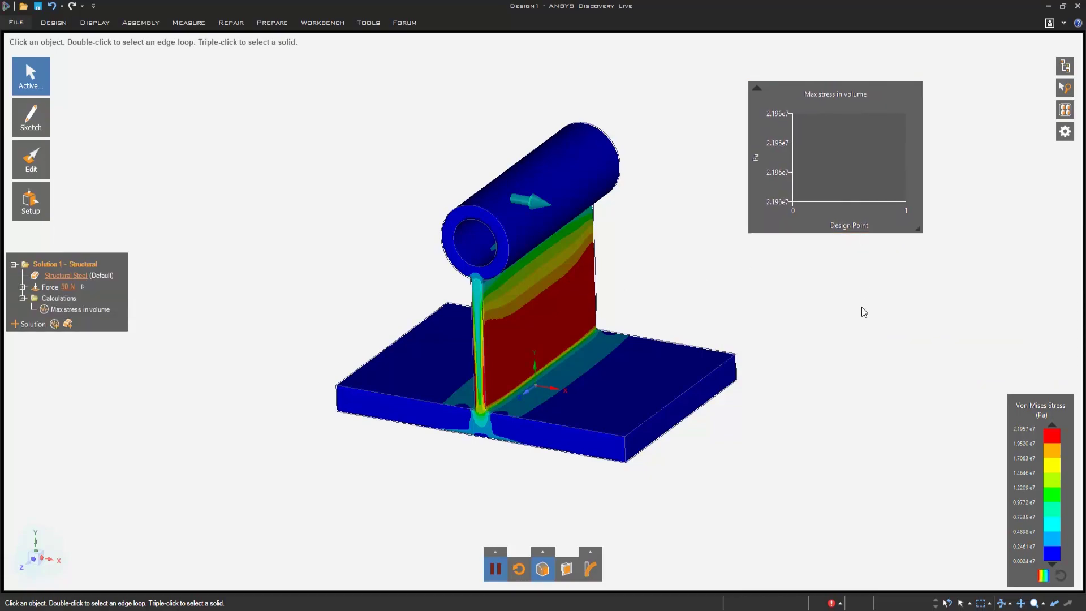
key("p")
left_click(554, 295)
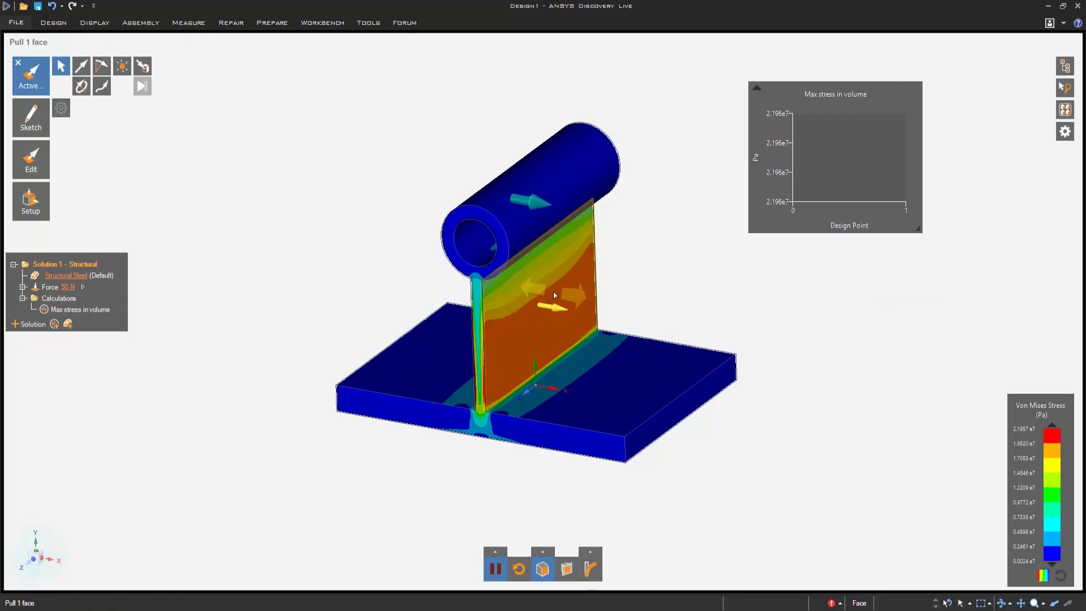
- Pull the web thicker so max stress drops to about 1.207e7 Pa, then pause the simulation
left_click_drag(555, 295, 704, 286)
left_click(705, 286)
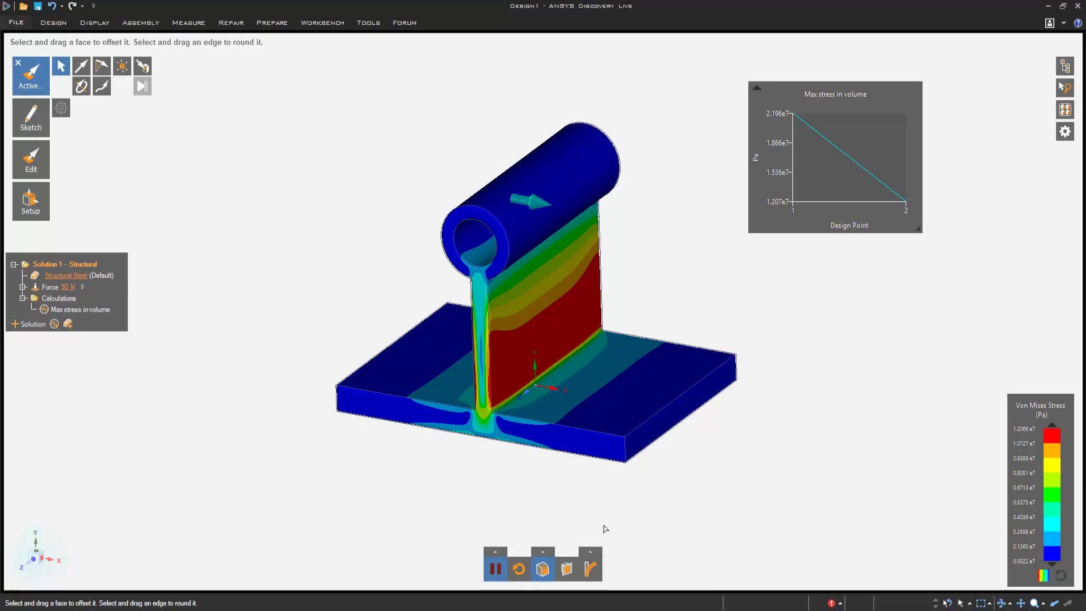
left_click(493, 571)
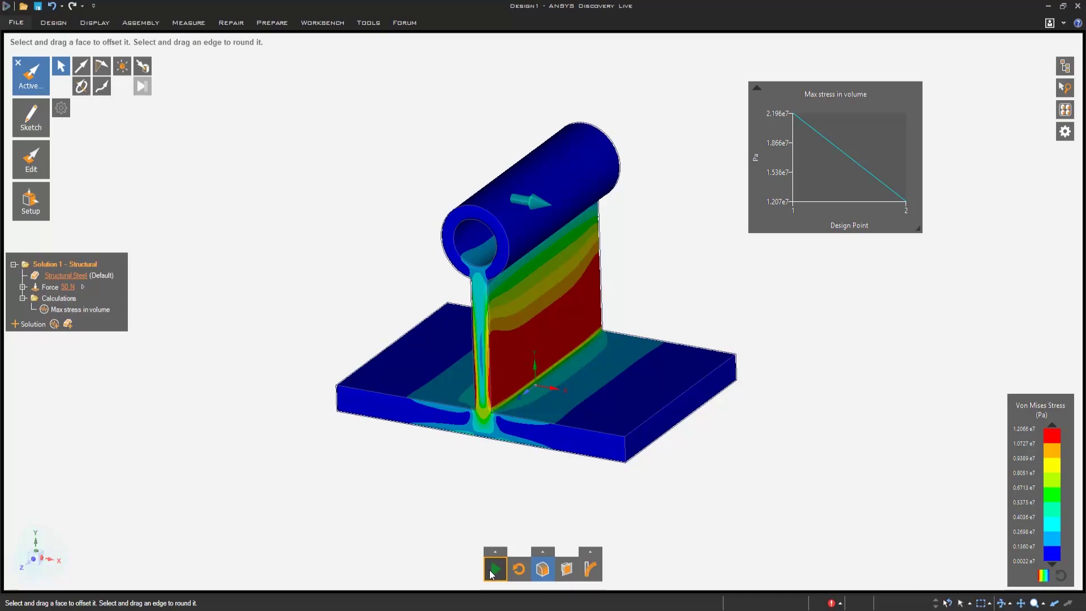
left_click(543, 570)
left_click(528, 368)
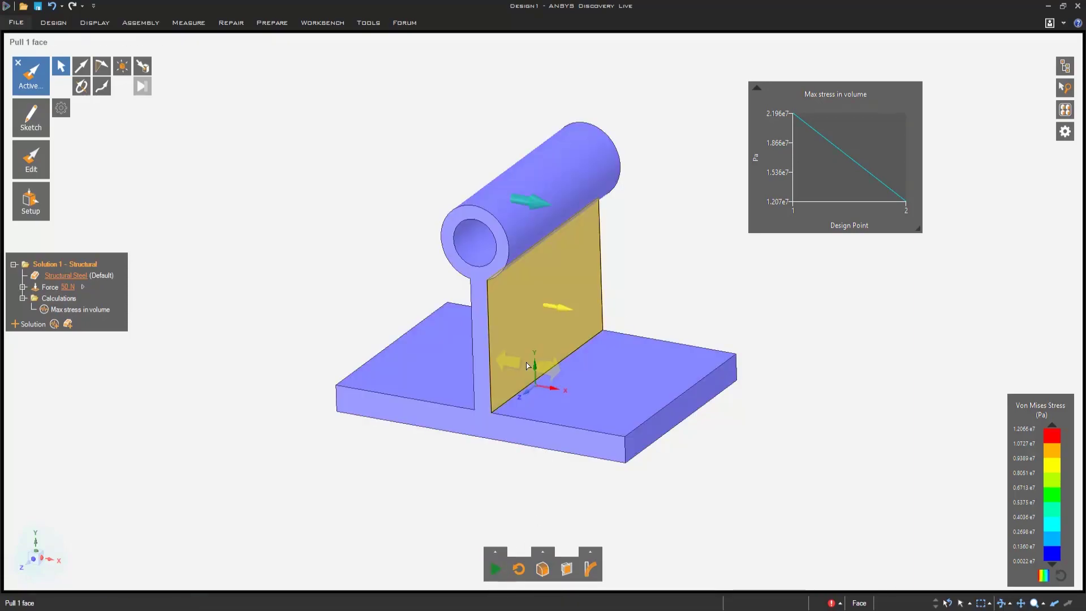
- Copy the web's two vertical edges onto its face to mark out a narrow strip
left_click(490, 339)
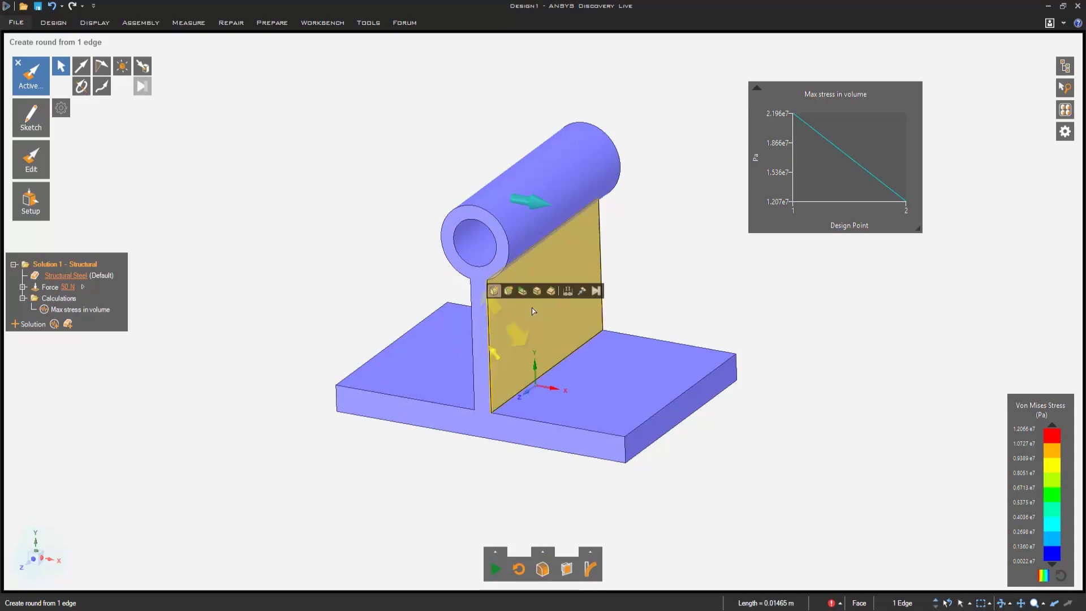
left_click(601, 259, "ctrl")
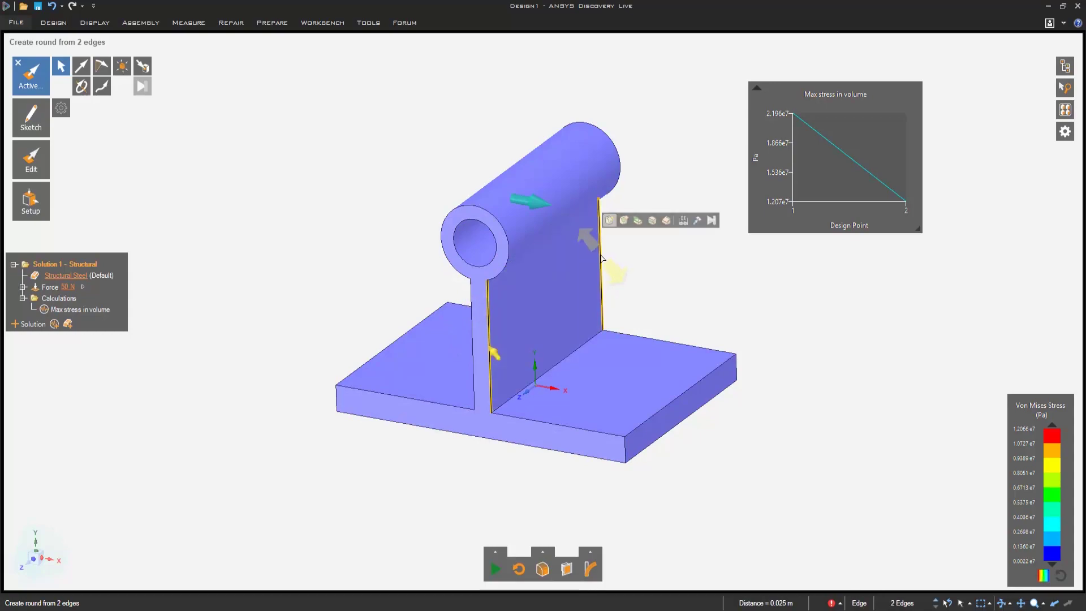
left_click(654, 225)
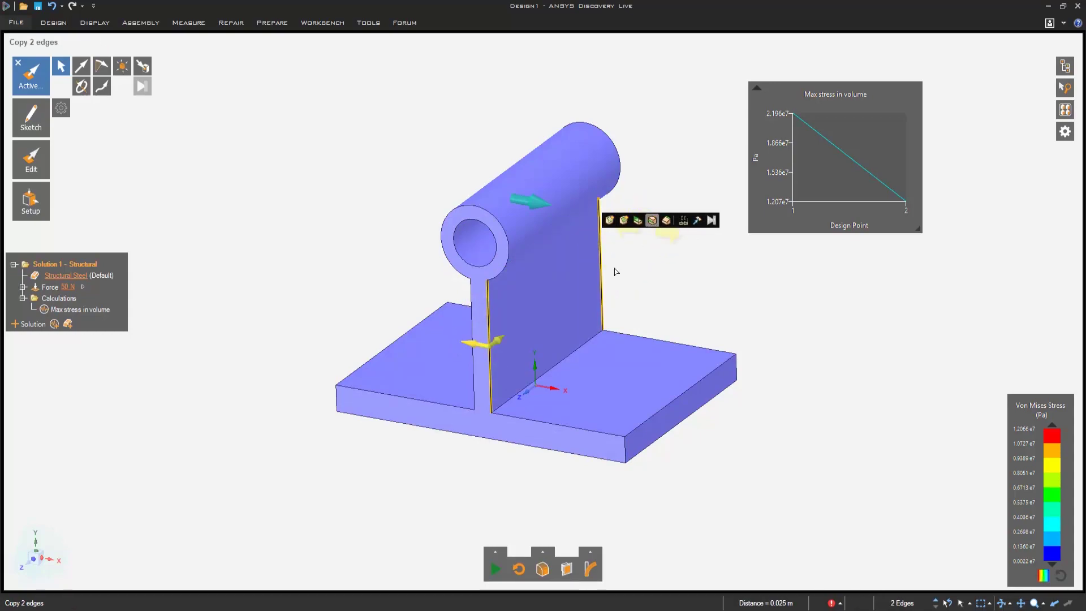
left_click_drag(502, 343, 560, 286)
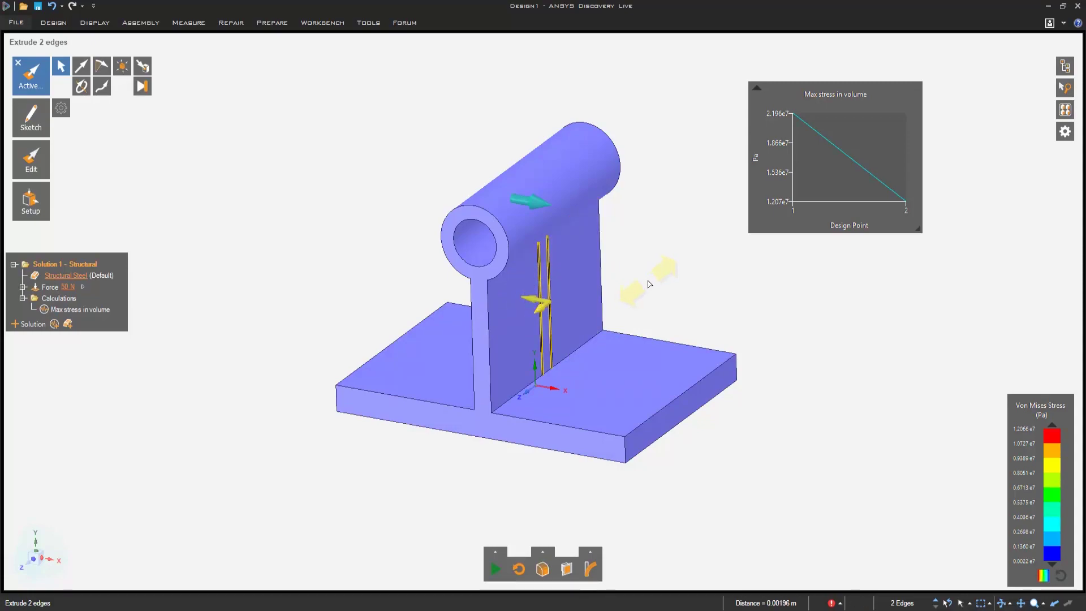
left_click_drag(647, 281, 646, 283)
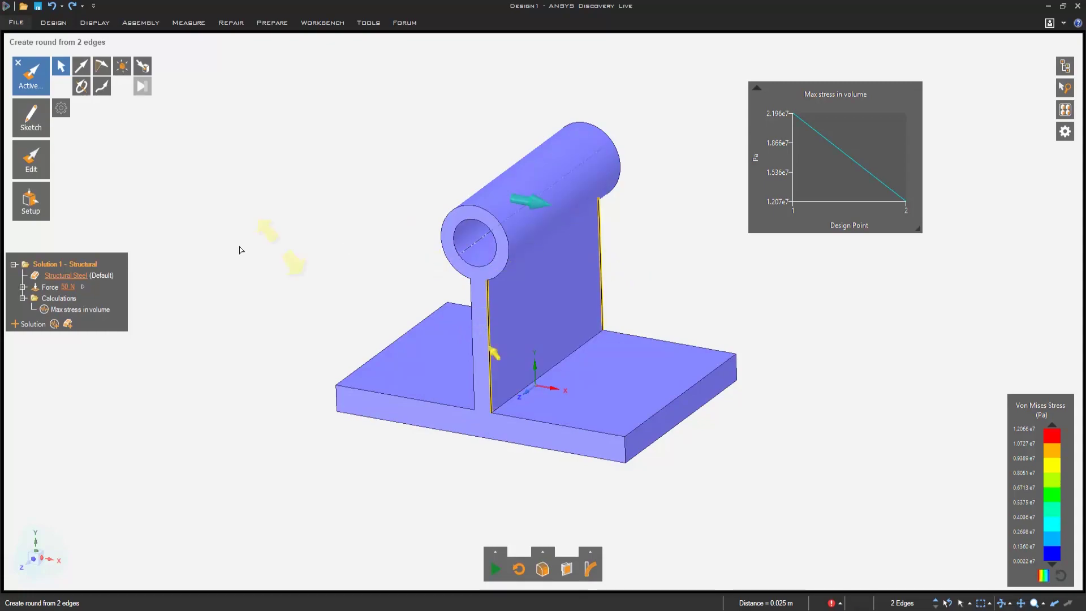
right_click(668, 242)
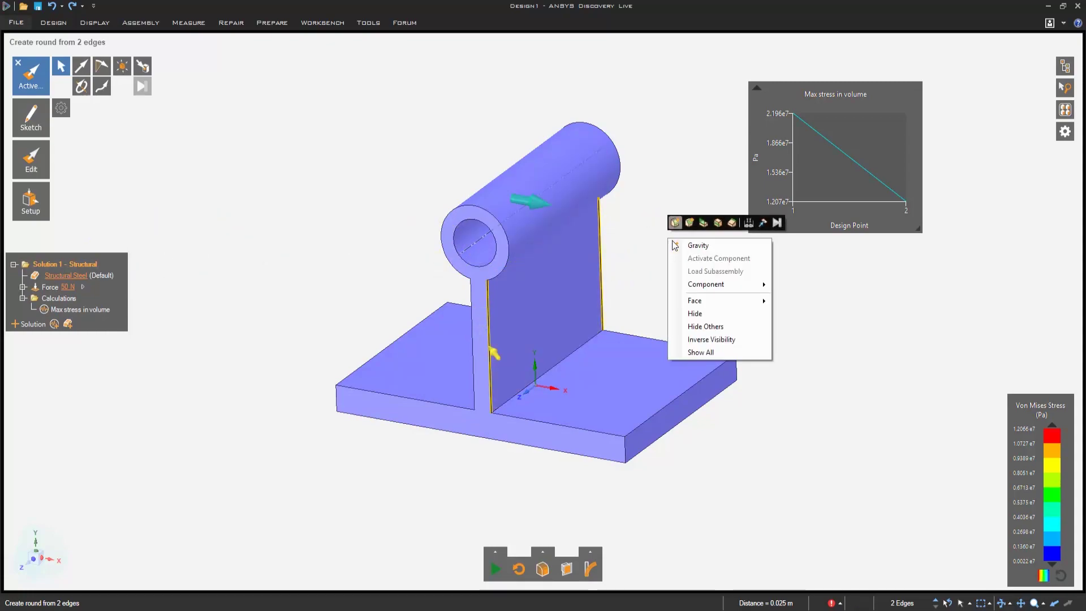
left_click(719, 223)
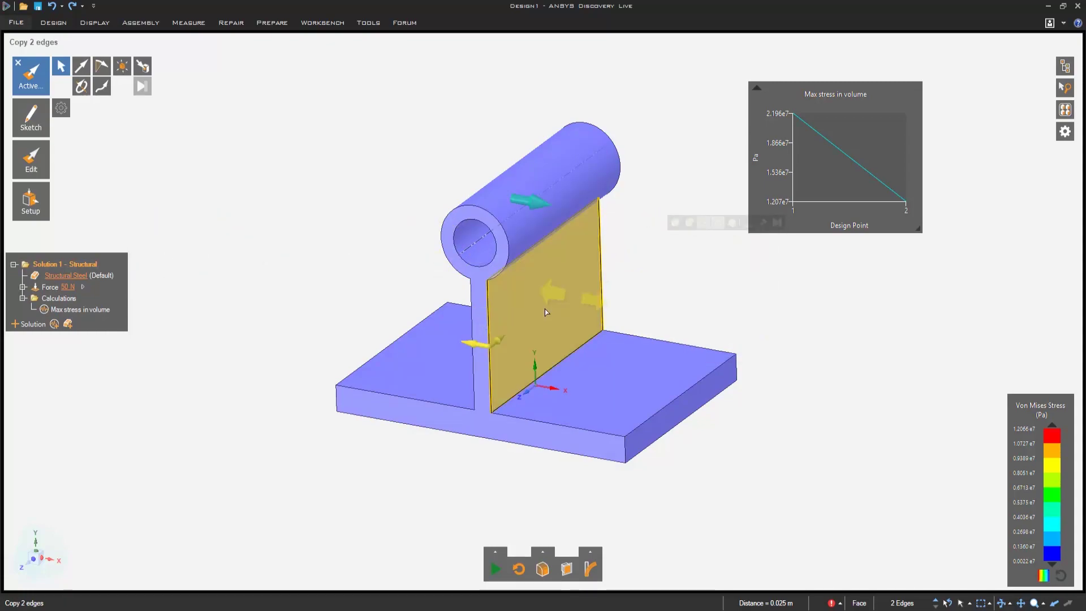
left_click_drag(497, 343, 554, 310)
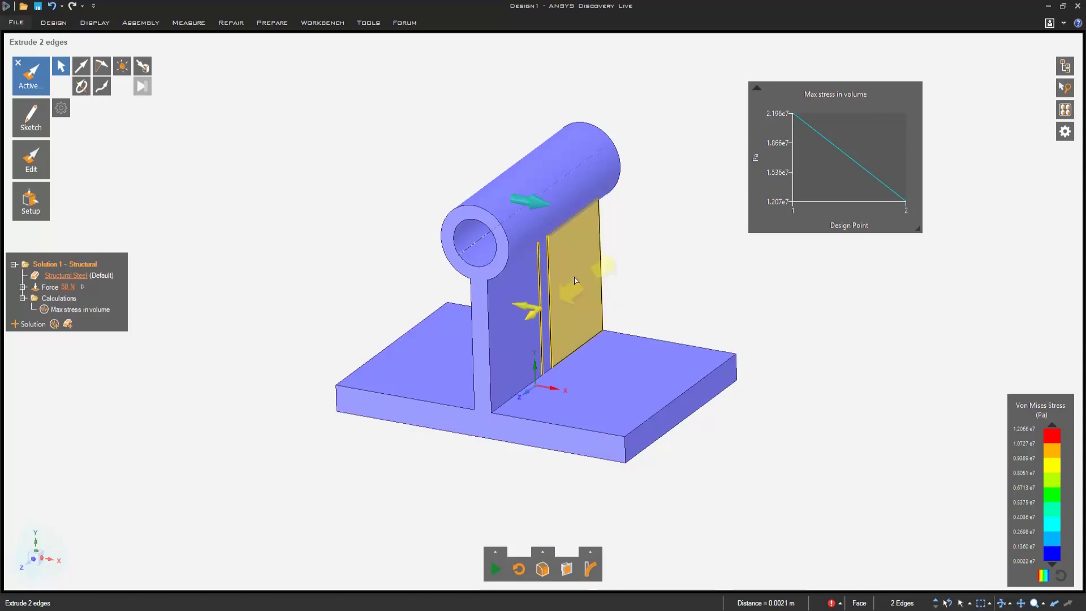
- Pull the strip between the copied edges out from the web by 0.00136 m
left_click(548, 279)
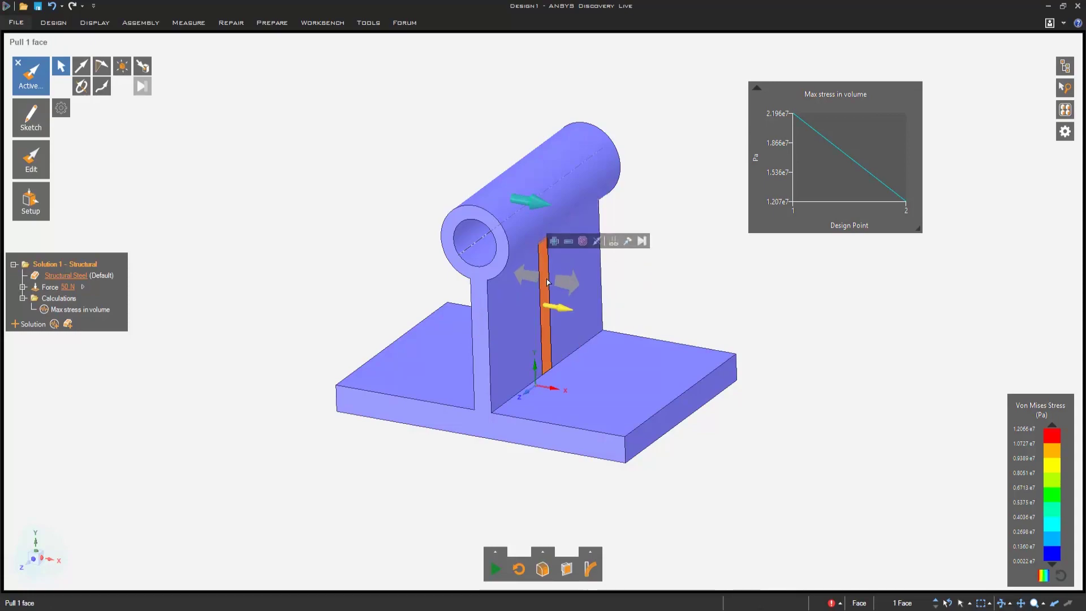
left_click_drag(547, 281, 560, 289)
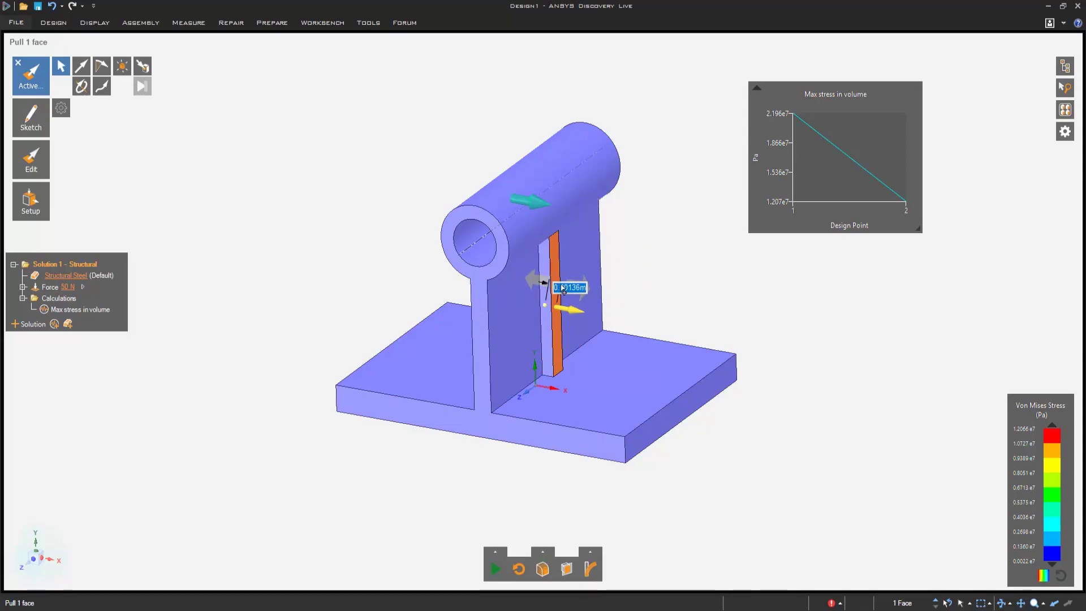
key("m")
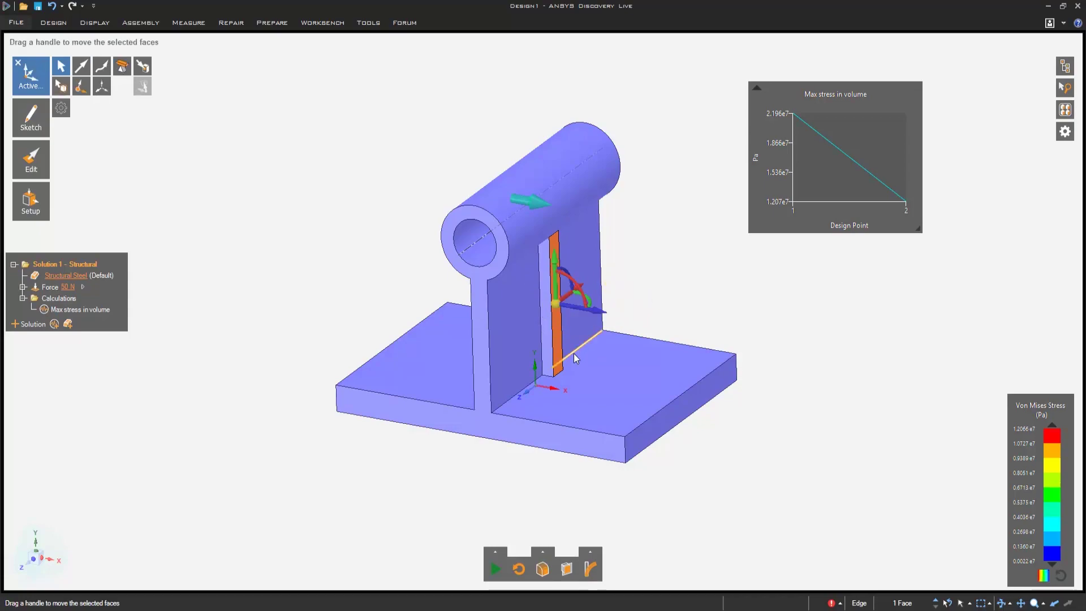
- Move the strip's bottom edge forward along the base plate to form a triangular gusset
left_click(560, 376)
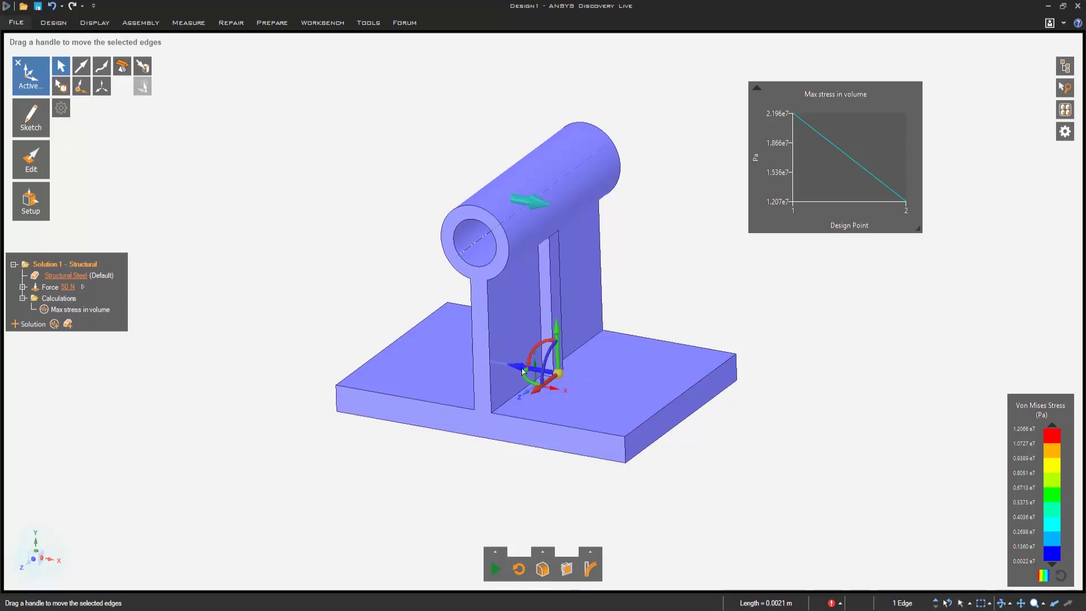
left_click_drag(556, 376, 655, 390)
left_click(682, 292)
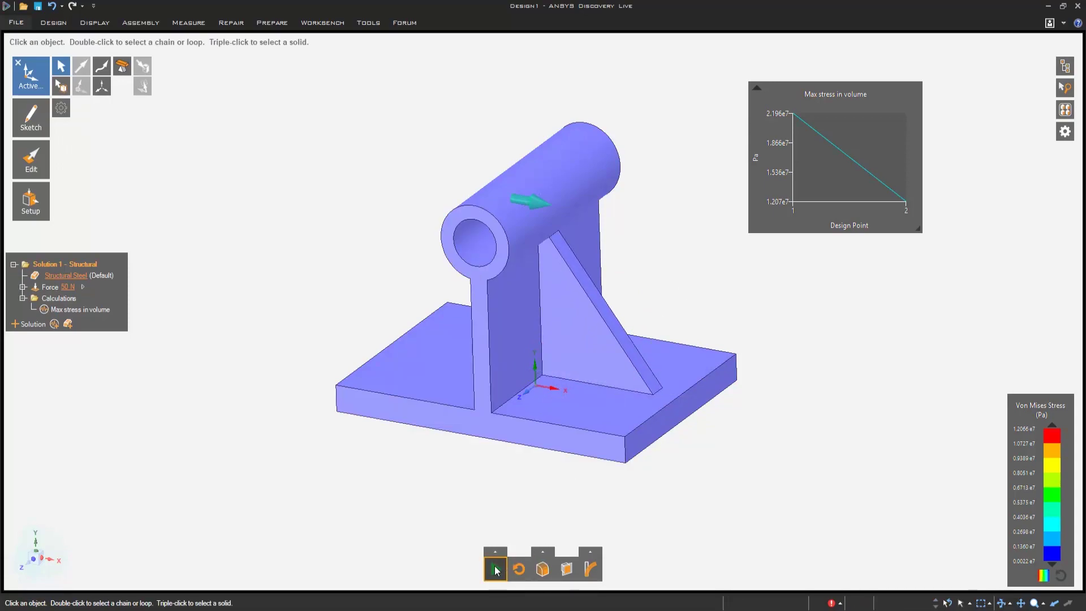
left_click(496, 569)
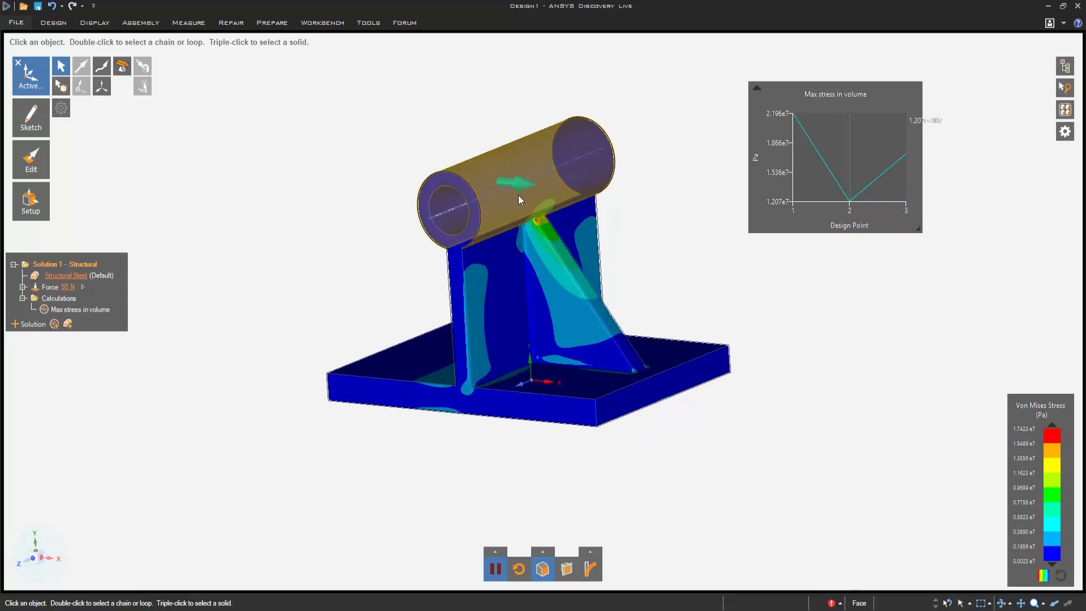
- Copy the gusset's three faces about 0.0075 m along the cylinder axis as a second gusset
left_click_drag(506, 191, 674, 392)
left_click(660, 255)
middle_click_drag(661, 255, 468, 203)
left_click_drag(467, 203, 604, 405)
middle_click_drag(675, 301, 702, 318)
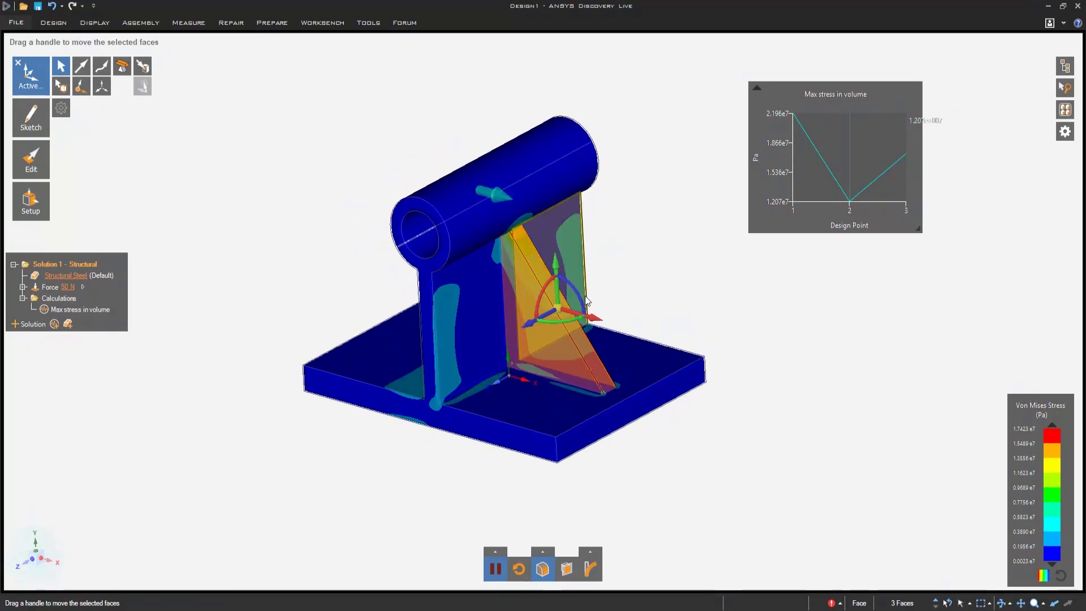
key("ctrl")
mouse_move(520, 333)
left_mouse_down("ctrl")
mouse_move(489, 356)
mouse_move(521, 353)
left_mouse_up("ctrl")
left_click(674, 298)
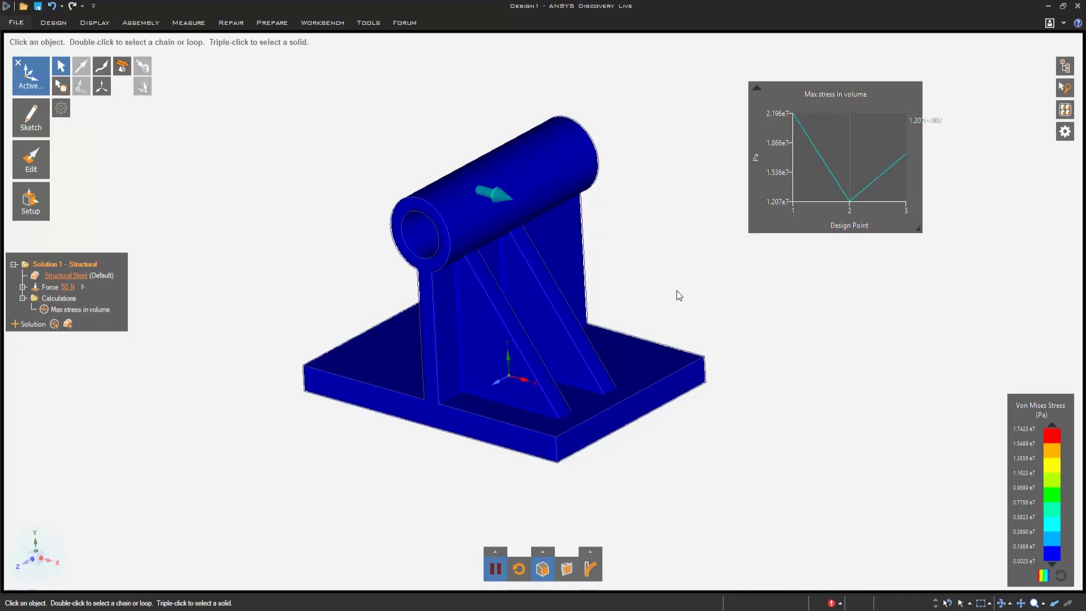